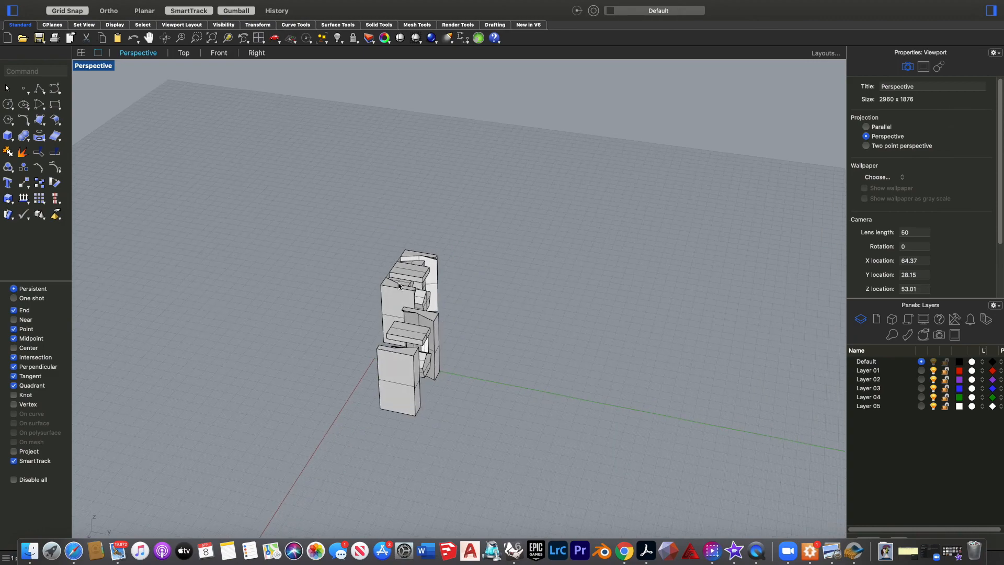
# Step: Delete the solid pieces of both mold assemblies one after another, leaving the line above the ground plane
pyautogui.click(467, 241)
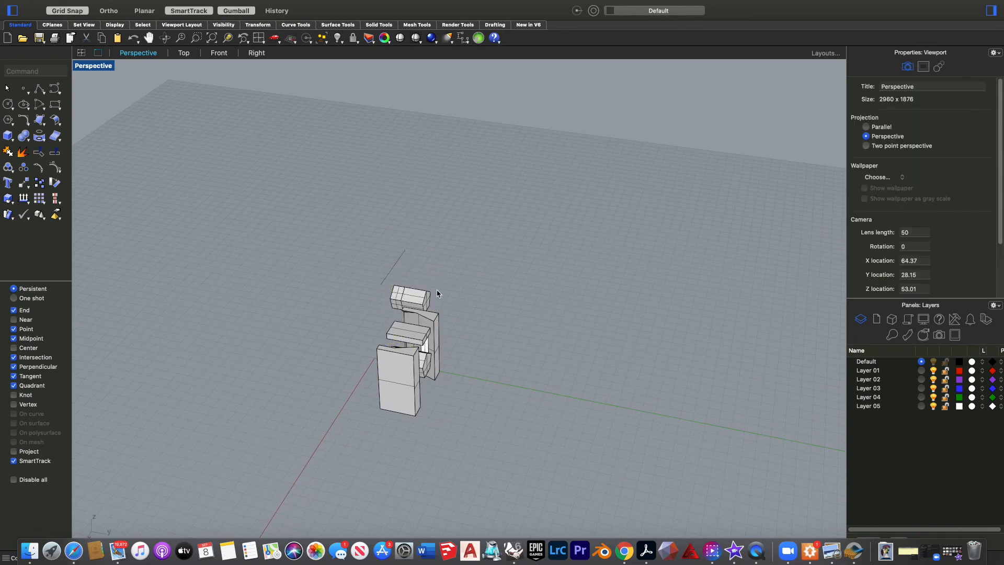
pyautogui.click(419, 295)
pyautogui.press('Delete')
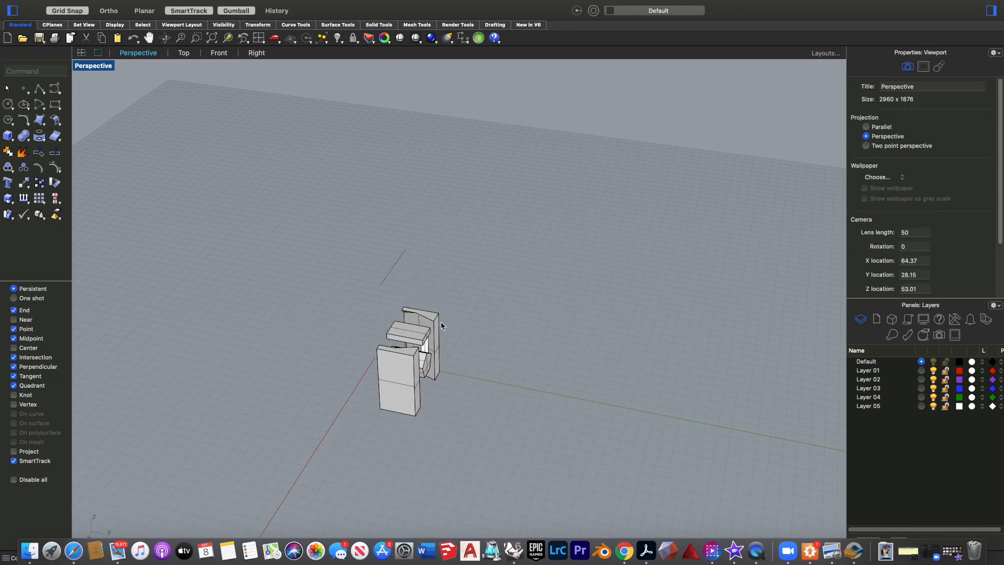
pyautogui.moveTo(438, 325); pyautogui.dragTo(410, 331, button='right')
pyautogui.click(409, 328)
pyautogui.press('Delete')
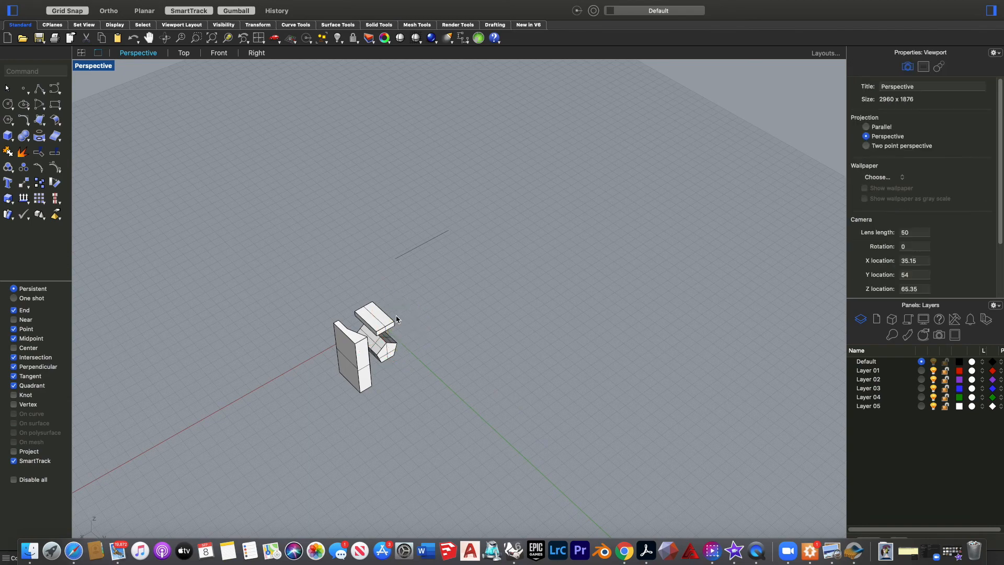
pyautogui.click(384, 333)
pyautogui.press('Delete')
pyautogui.click(372, 343)
pyautogui.press('Delete')
pyautogui.click(356, 356)
pyautogui.press('Delete')
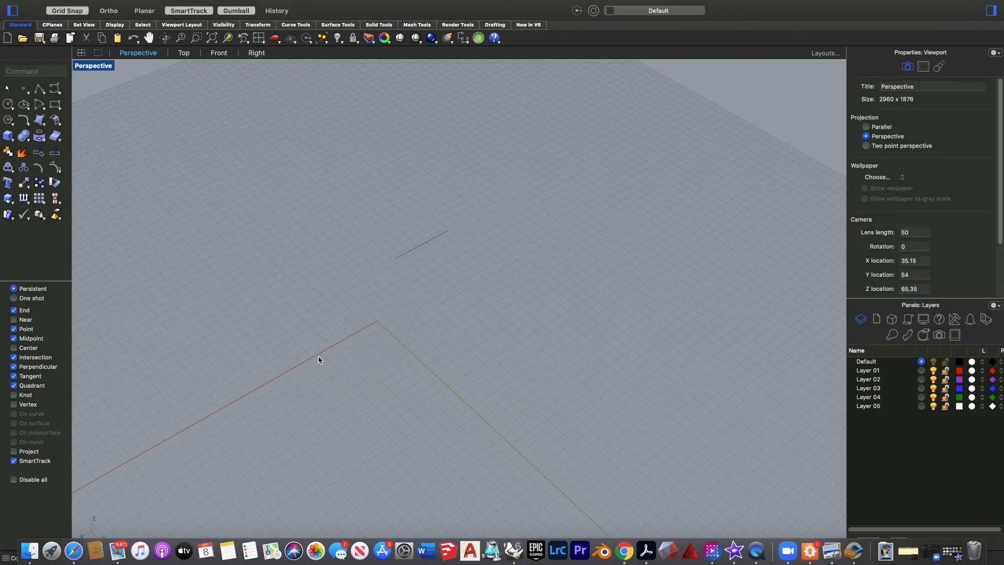
# Step: Undo the deletions to restore every piece of both mold assemblies
pyautogui.press('super+z')
pyautogui.press('super+z')
pyautogui.press('super+z')
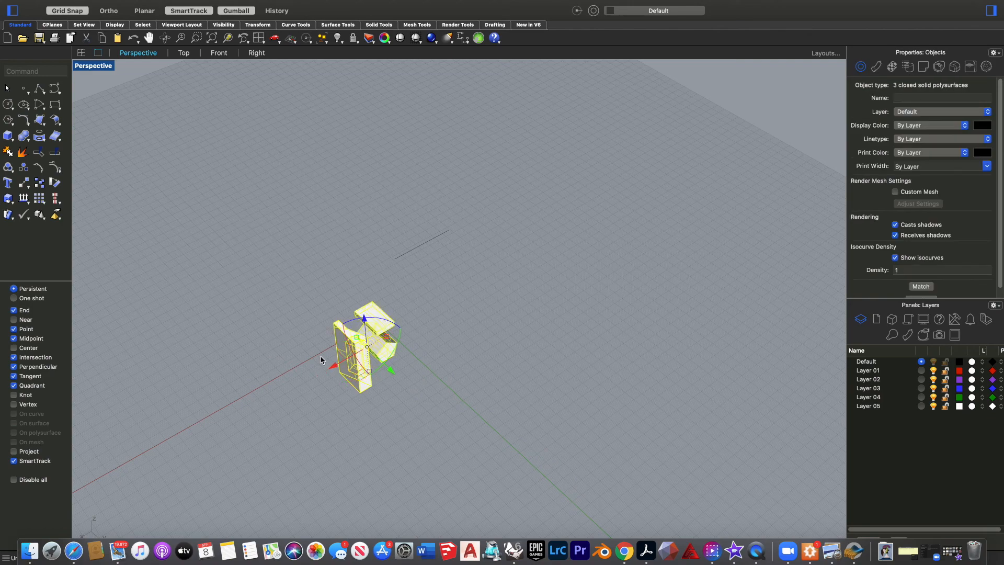
pyautogui.press('super+z')
pyautogui.press('super+z')
pyautogui.press('super+z')
pyautogui.press('super+z')
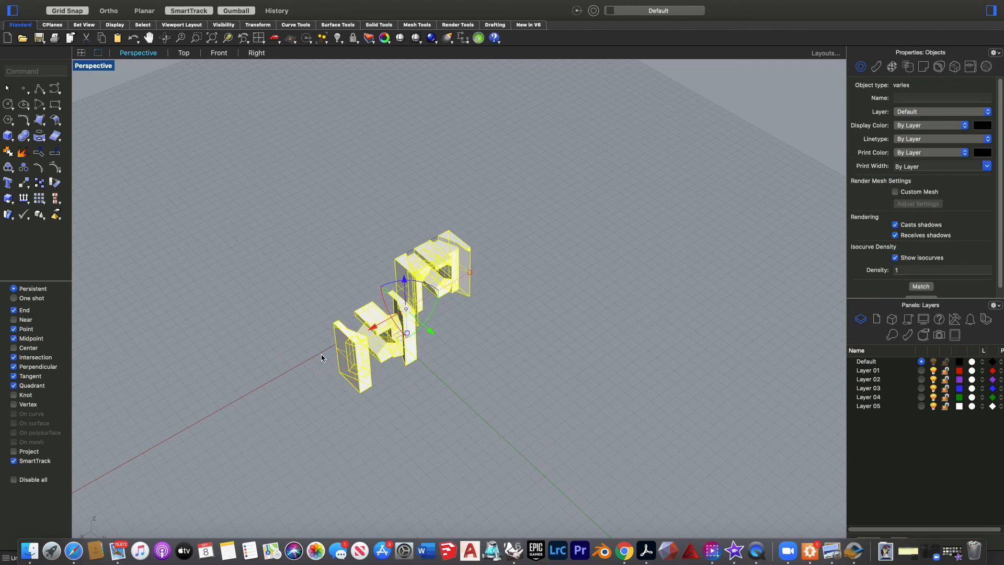
# Step: Inspect the joined frame polysurface and the pentagonal core inside it, selecting each in turn
pyautogui.moveTo(327, 287); pyautogui.dragTo(456, 286, button='right')
pyautogui.click(319, 307)
pyautogui.click(405, 315)
pyautogui.scroll(6, 458, 285)
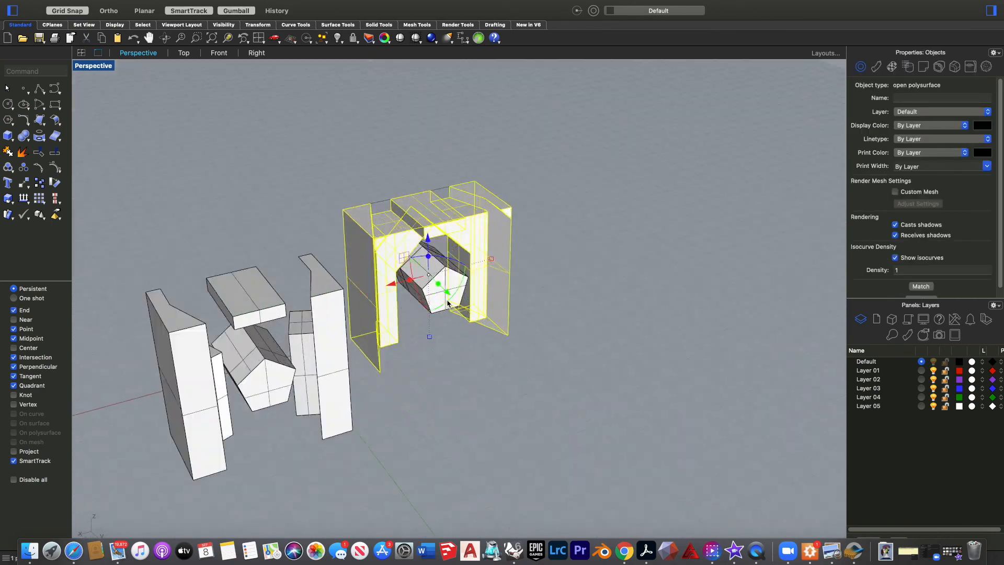
pyautogui.click(457, 285)
pyautogui.scroll(-3, 405, 281)
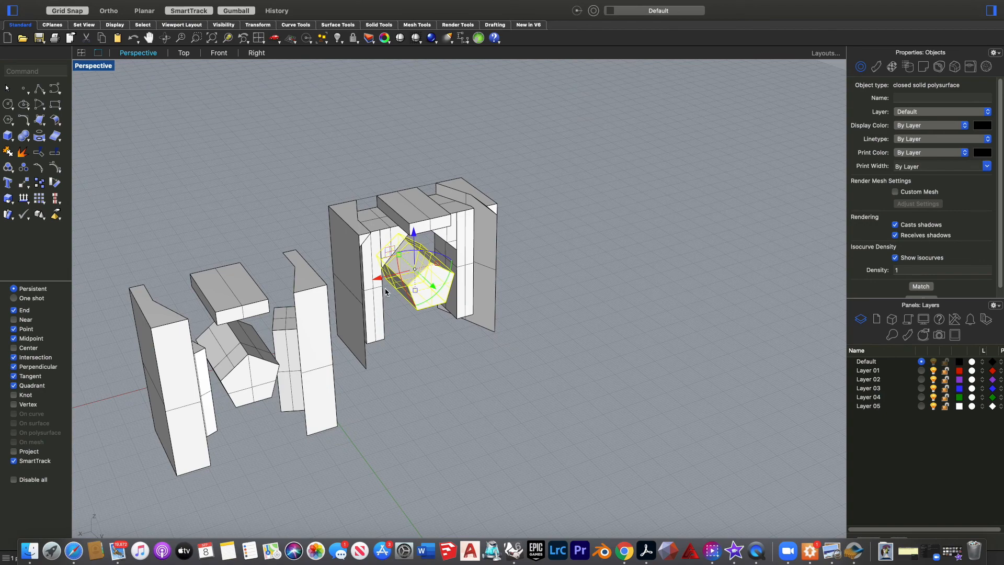
# Step: Merge the coplanar faces of the pentagonal core inside the frame with MergeAllFaces
pyautogui.press('Escape')
pyautogui.write('Mer')
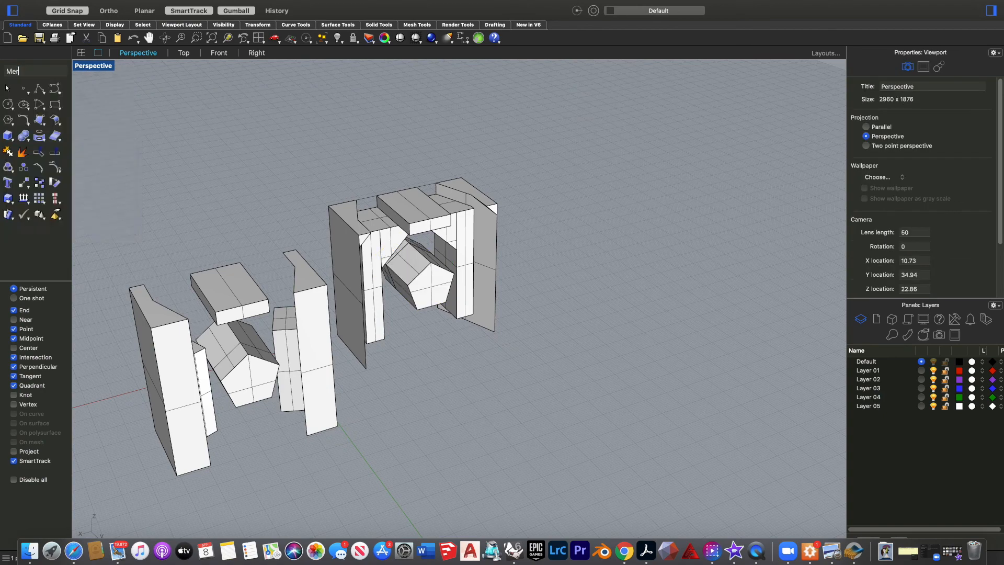
pyautogui.write('geallFaces')
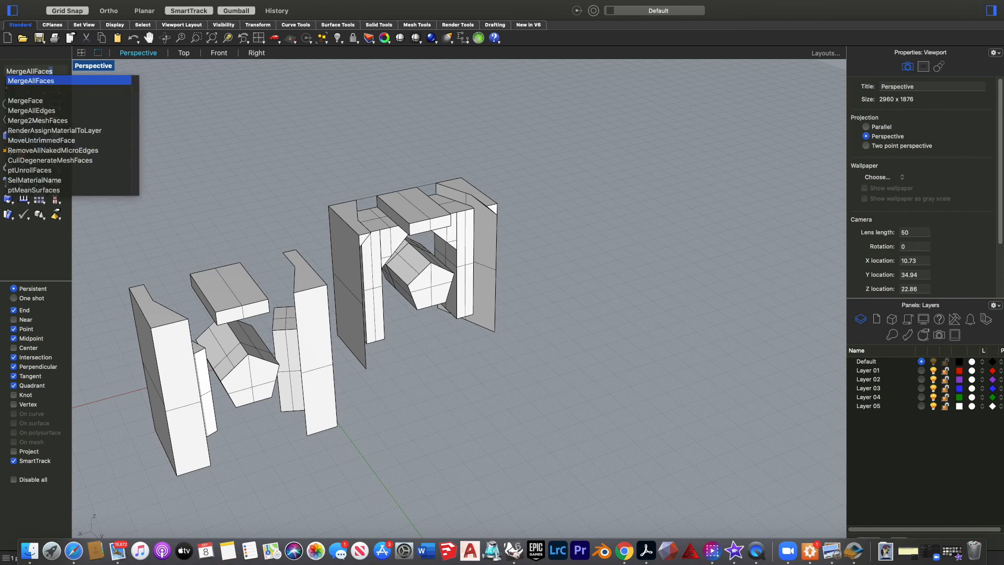
pyautogui.press('Return')
pyautogui.scroll(10, 419, 281)
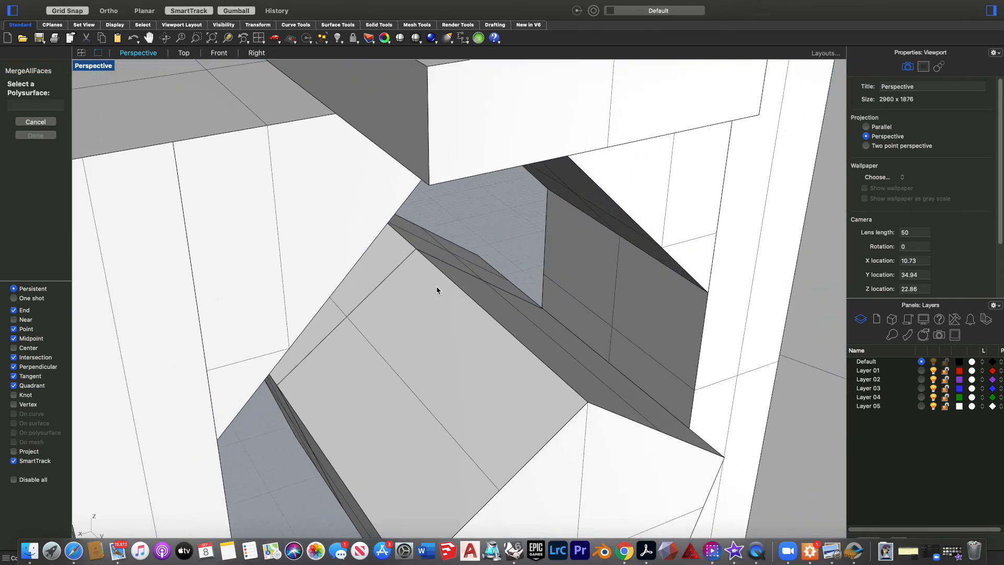
pyautogui.click(437, 290)
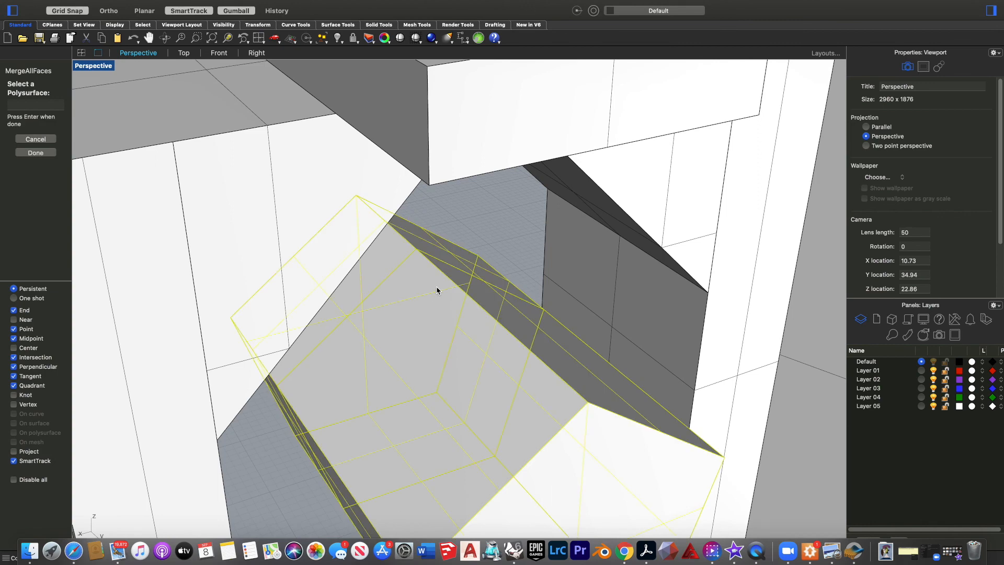
pyautogui.press('Return')
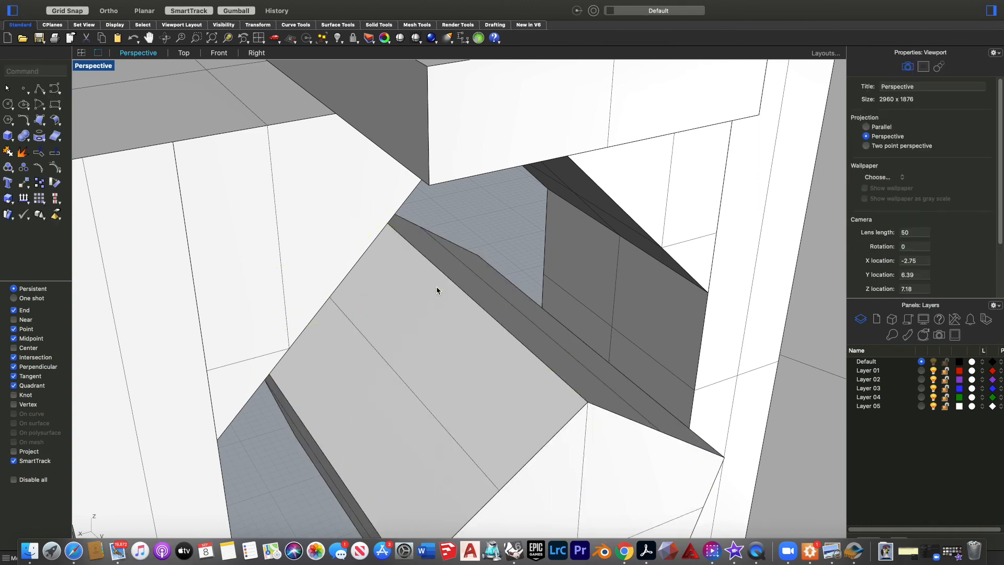
pyautogui.scroll(-15, 619, 332)
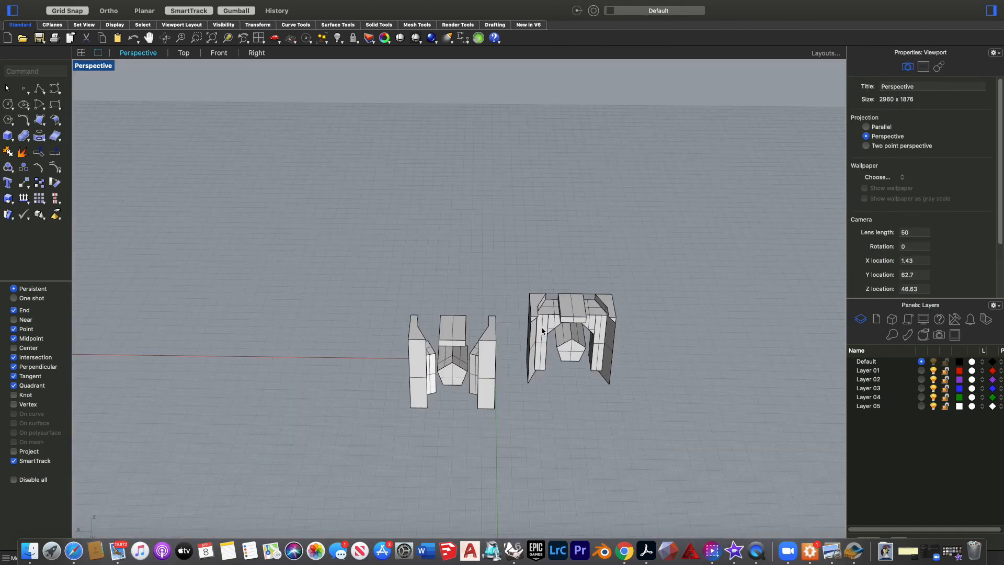
# Step: Examine the open frame and the group of separate solid pieces from several angles, selecting them to check their parts
pyautogui.click(548, 333)
pyautogui.scroll(10, 548, 339)
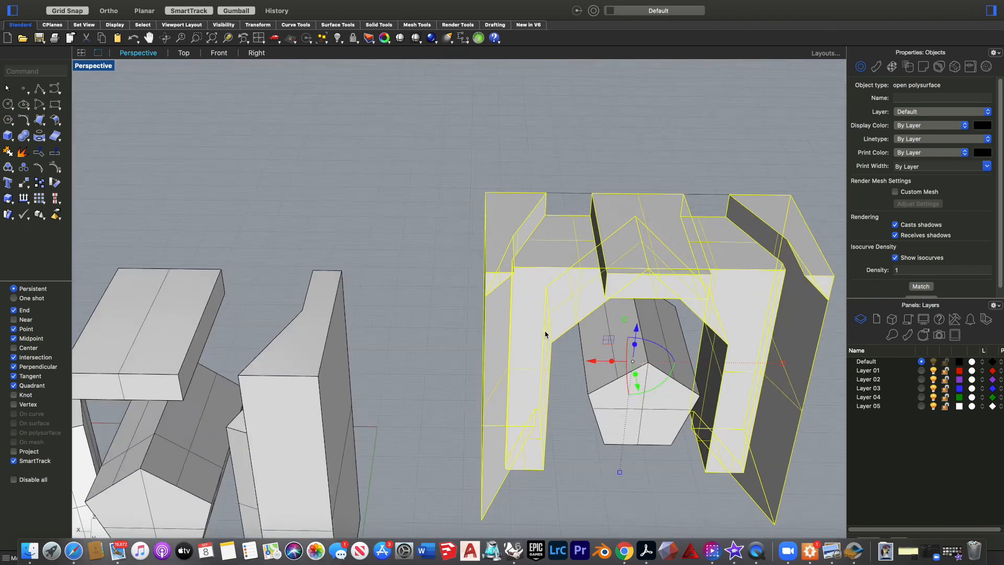
pyautogui.click(442, 320)
pyautogui.scroll(-8, 370, 354)
pyautogui.click(341, 360)
pyautogui.click(365, 338)
pyautogui.moveTo(410, 259); pyautogui.dragTo(197, 478)
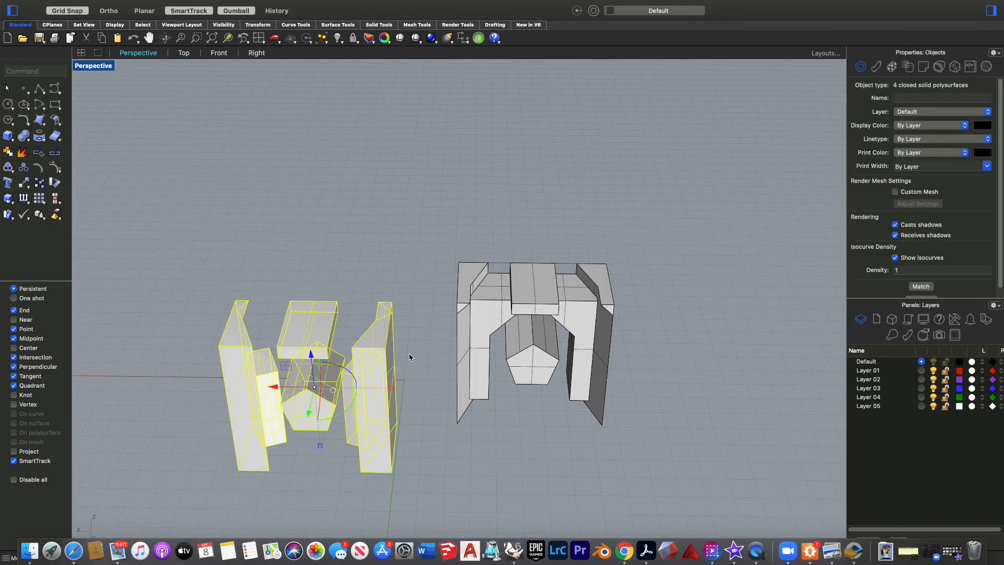
pyautogui.click(530, 477)
pyautogui.moveTo(534, 355); pyautogui.dragTo(610, 366, button='right')
pyautogui.click(608, 366)
pyautogui.moveTo(706, 375); pyautogui.dragTo(631, 437, button='right')
pyautogui.click(660, 396)
pyautogui.scroll(-8, 632, 429)
pyautogui.scroll(5, 440, 365)
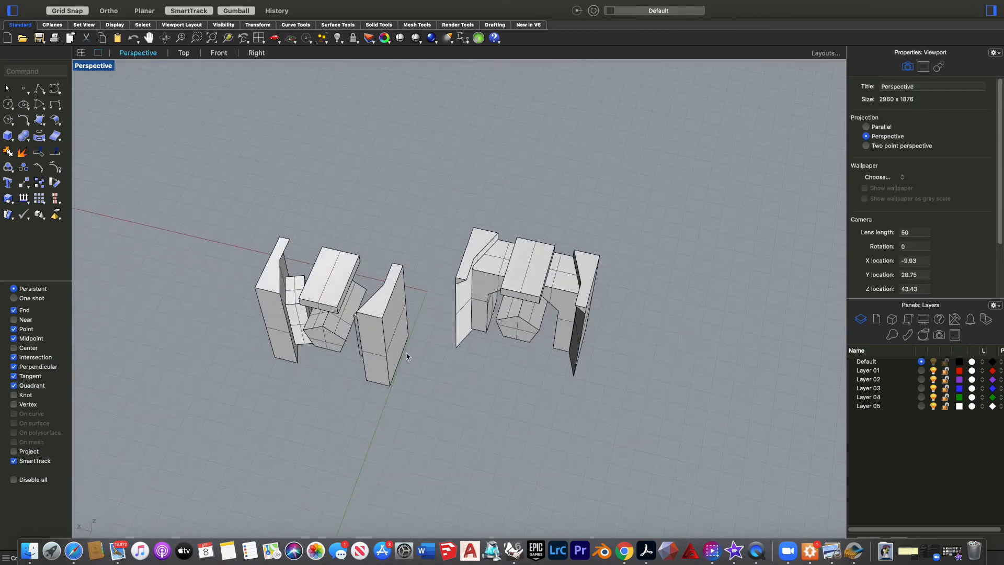
pyautogui.scroll(-2, 440, 366)
pyautogui.moveTo(651, 199); pyautogui.dragTo(437, 415)
pyautogui.moveTo(36, 3)
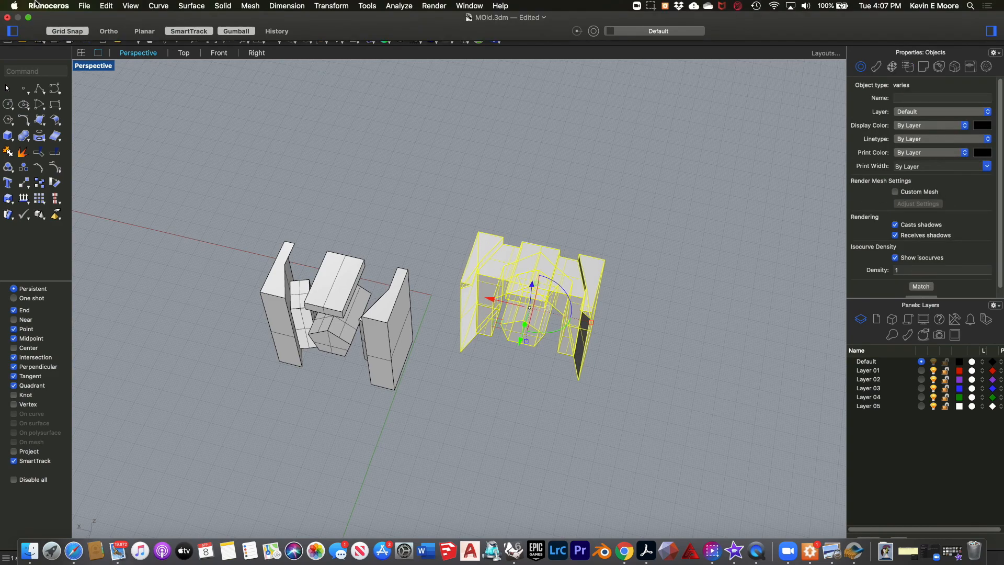
pyautogui.click(82, 6)
pyautogui.click(78, 4)
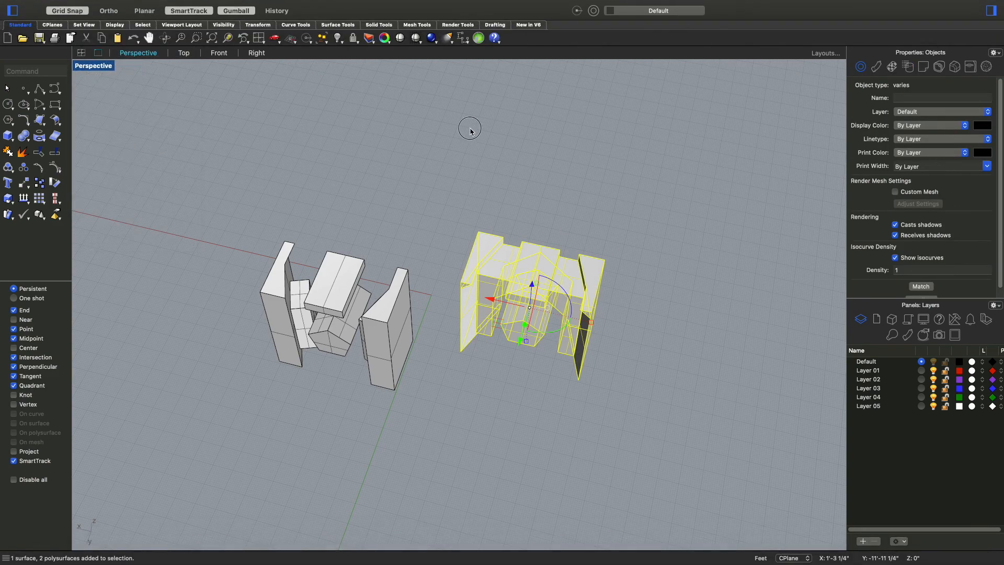
pyautogui.click(470, 130)
pyautogui.moveTo(681, 159); pyautogui.dragTo(203, 461)
pyautogui.click(197, 375)
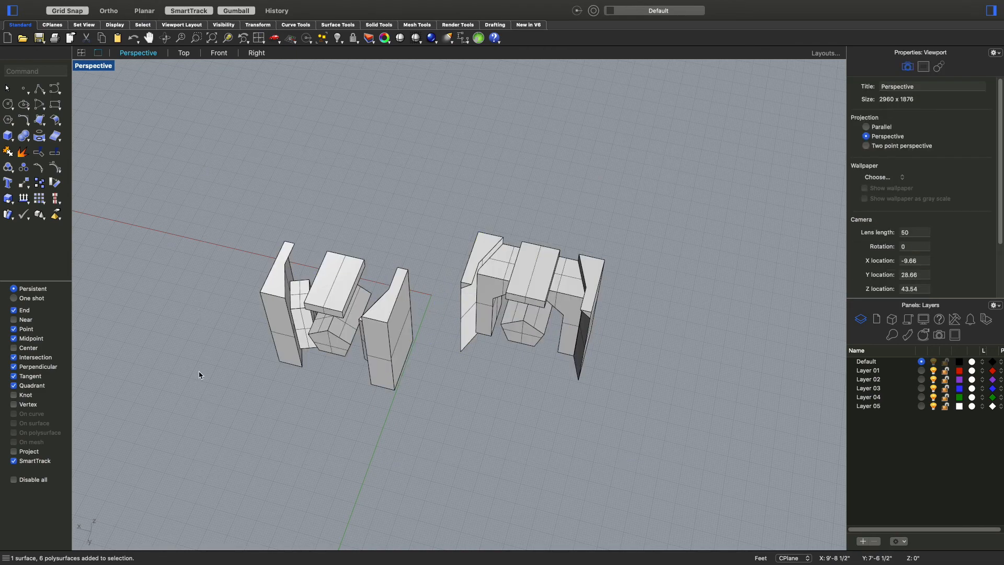
# Step: Select both assemblies and change the model units to Millimeters in the document settings, scaling the model to match
pyautogui.moveTo(713, 176); pyautogui.dragTo(178, 405)
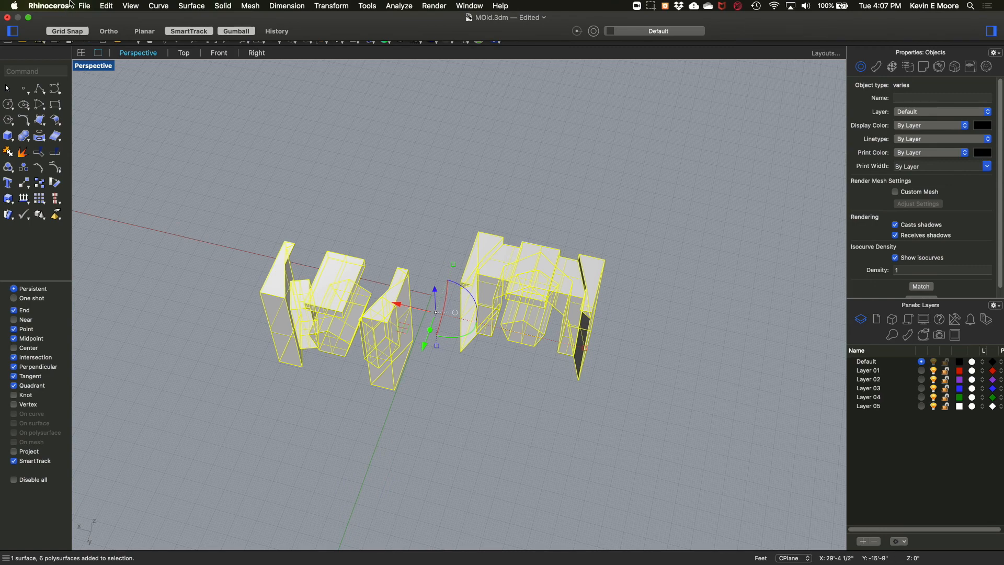
pyautogui.click(86, 6)
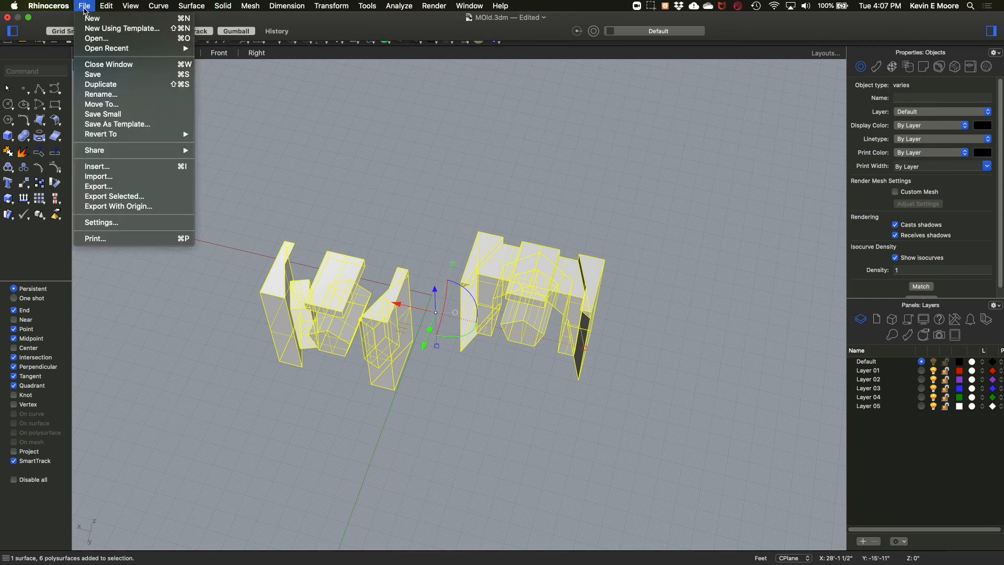
pyautogui.moveTo(56, 4)
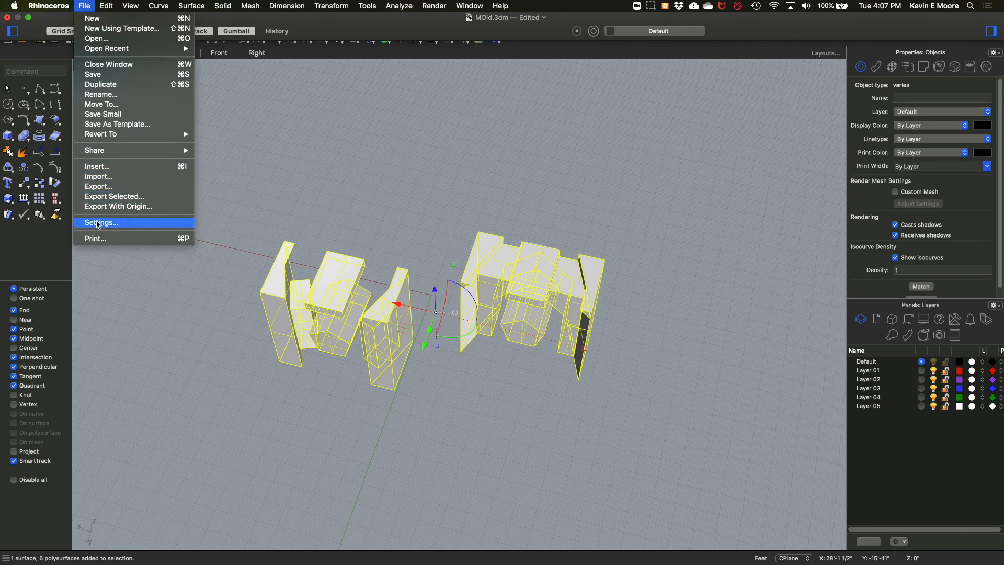
pyautogui.click(99, 224)
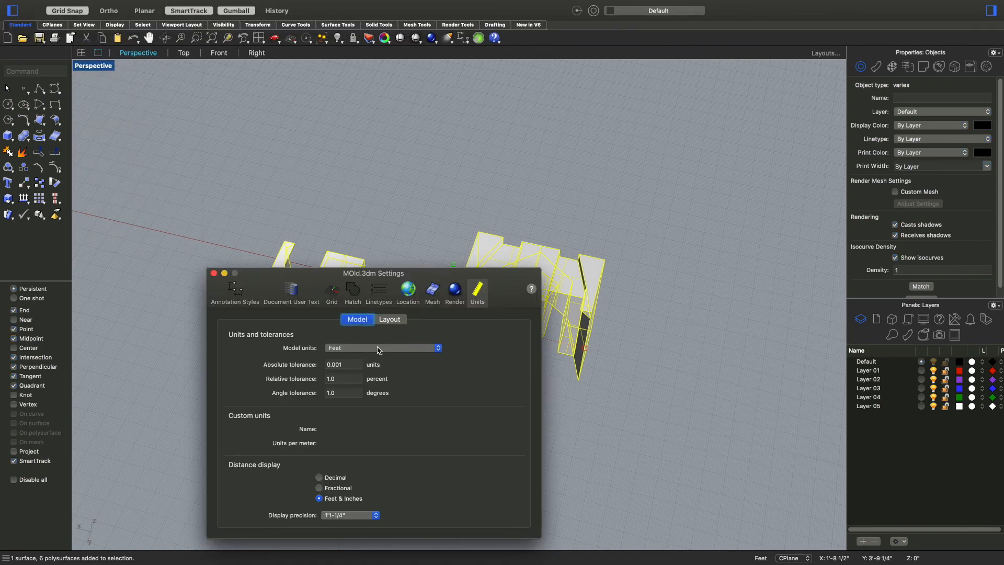
pyautogui.click(380, 348)
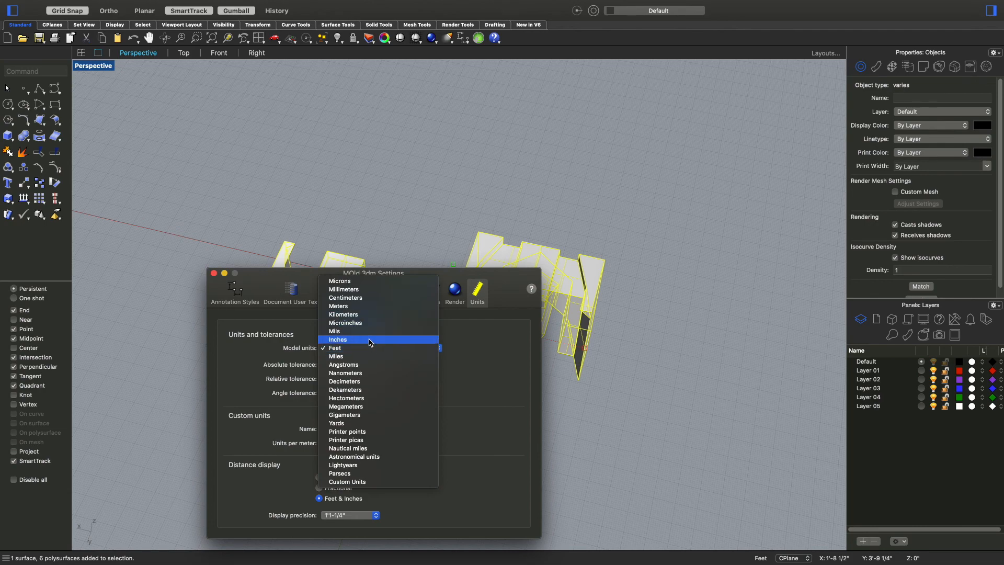
pyautogui.click(368, 289)
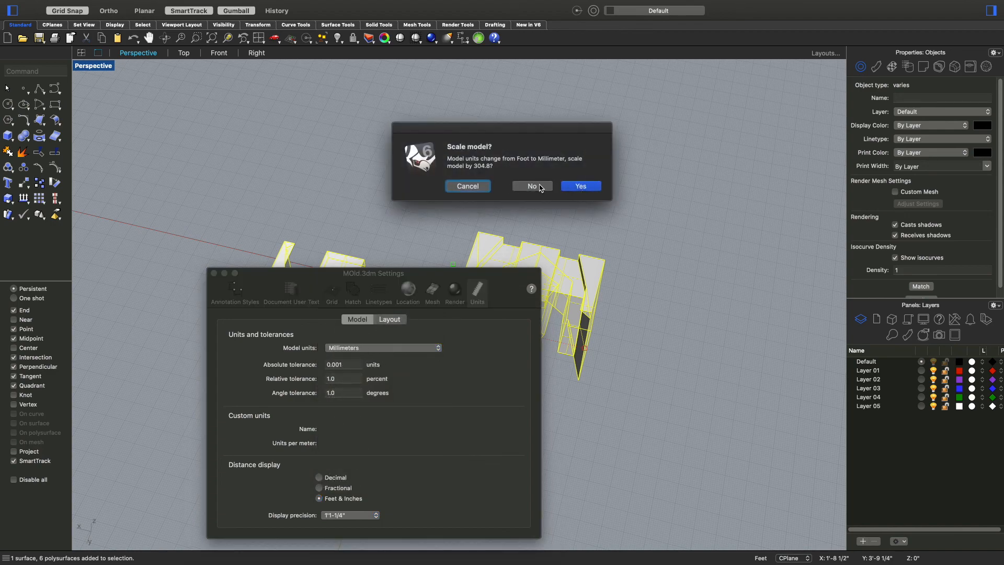
pyautogui.click(581, 187)
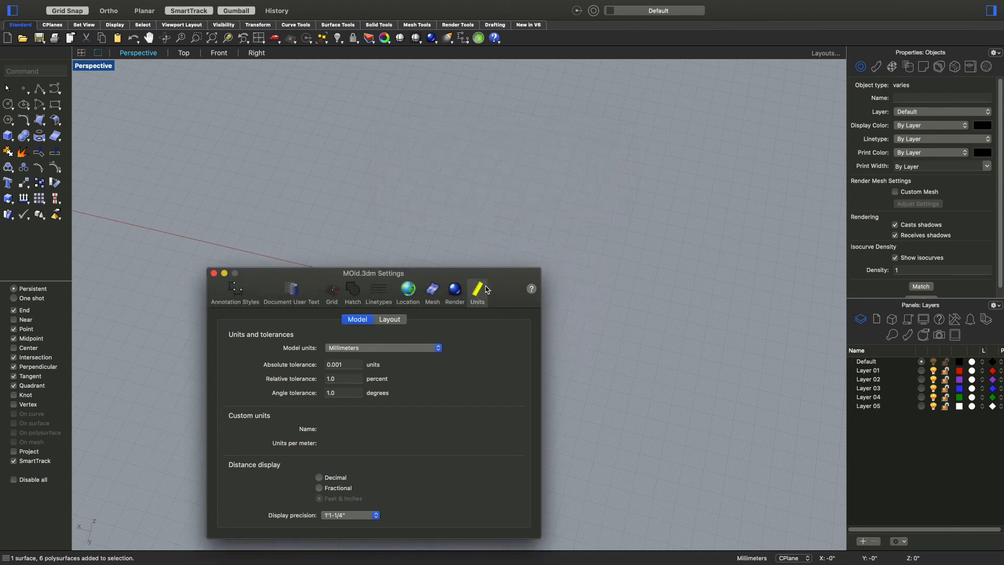
pyautogui.click(214, 274)
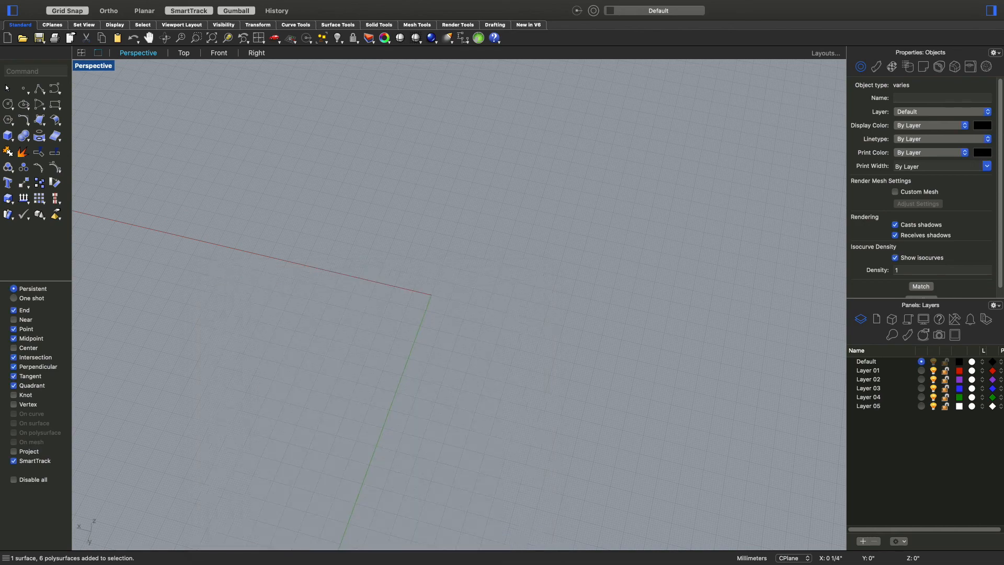
# Step: Zoom to the rescaled objects and view both mold assemblies together
pyautogui.write('z')
pyautogui.press('Return')
pyautogui.write('a')
pyautogui.press('Return')
pyautogui.write('s')
pyautogui.press('Return')
pyautogui.moveTo(461, 336); pyautogui.dragTo(408, 354, button='right')
pyautogui.click(435, 384)
pyautogui.scroll(-10, 437, 385)
pyautogui.moveTo(388, 392); pyautogui.dragTo(428, 389, button='right')
# Step: Select the open frame assembly with its core and export it as binary STL MOld.stl with a 0.01 mm mesh tolerance
pyautogui.moveTo(665, 282); pyautogui.dragTo(472, 445)
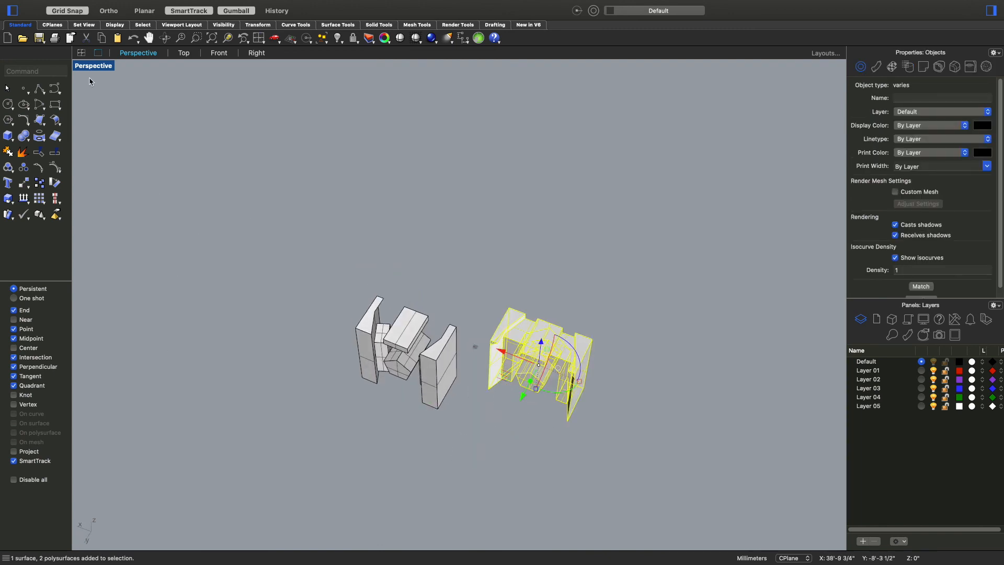
pyautogui.click(84, 5)
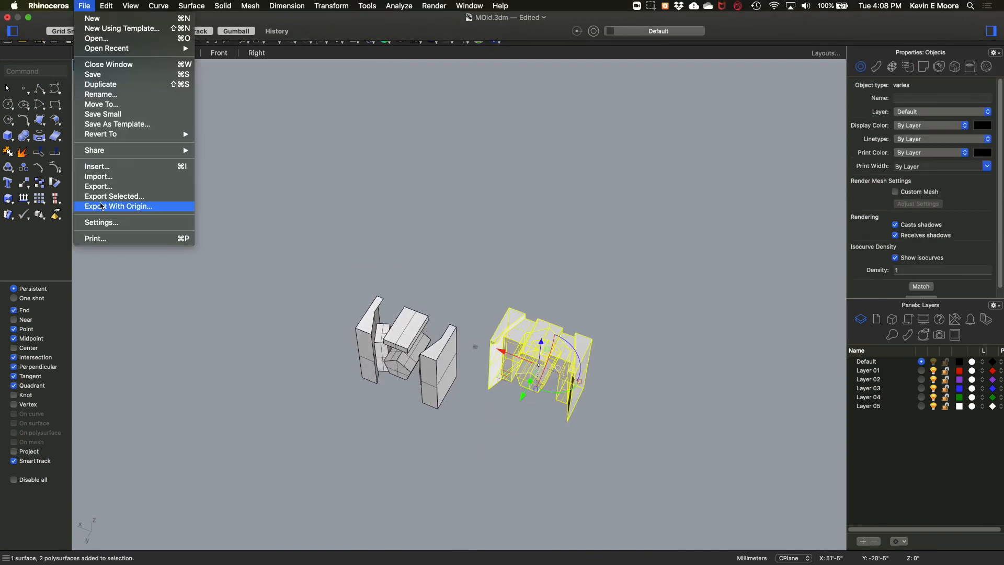
pyautogui.click(107, 196)
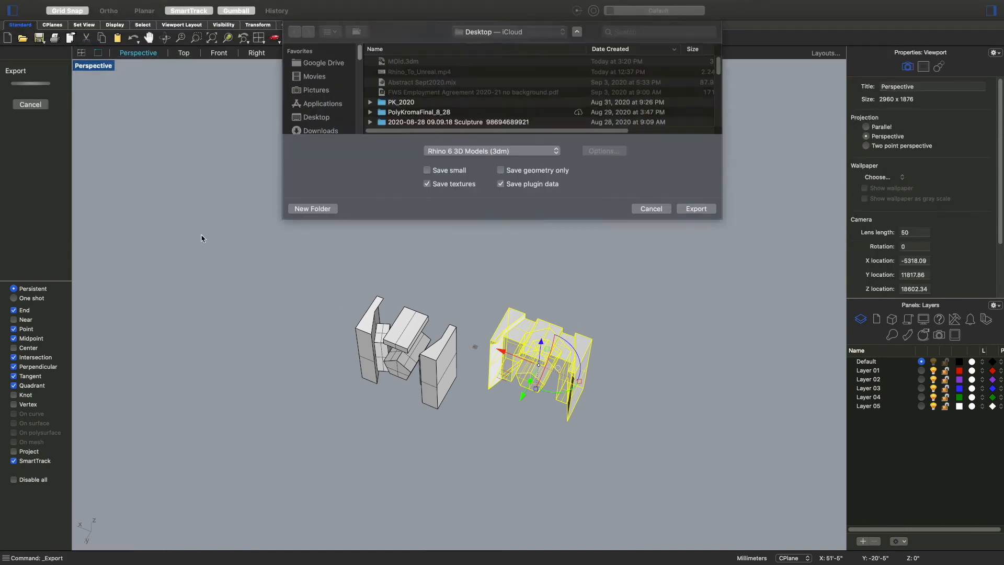
pyautogui.click(523, 192)
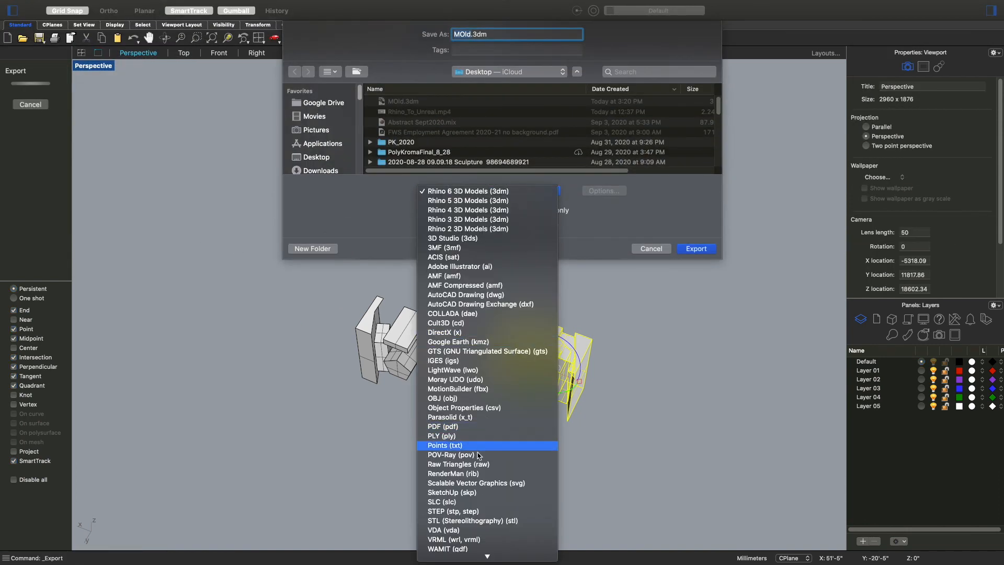
pyautogui.scroll(-1, 469, 492)
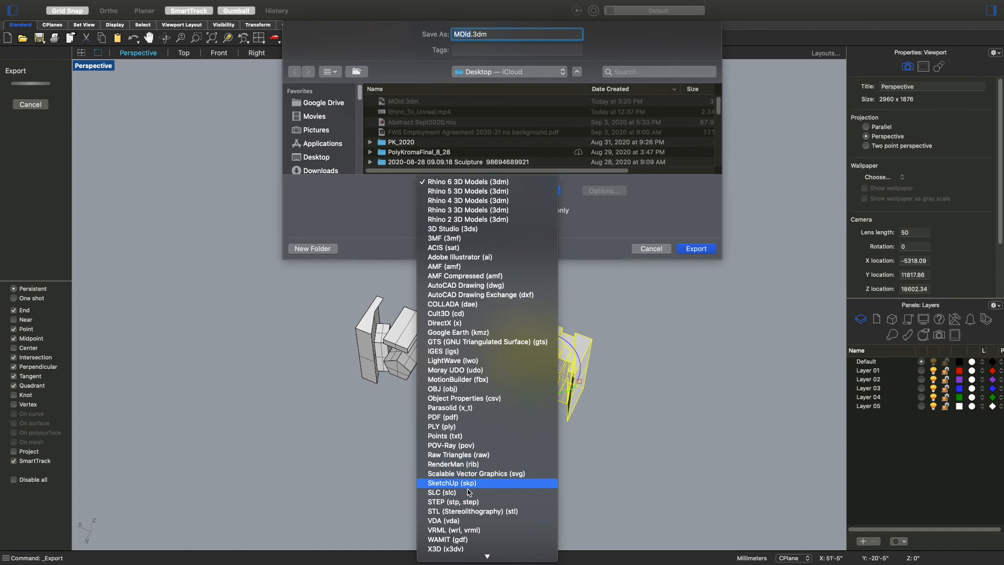
pyautogui.click(463, 513)
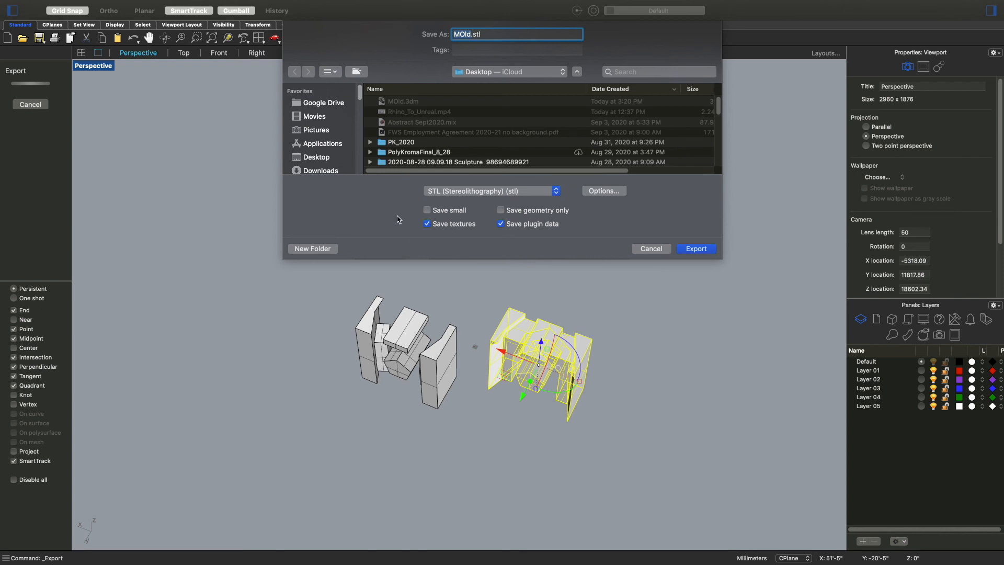
pyautogui.click(699, 250)
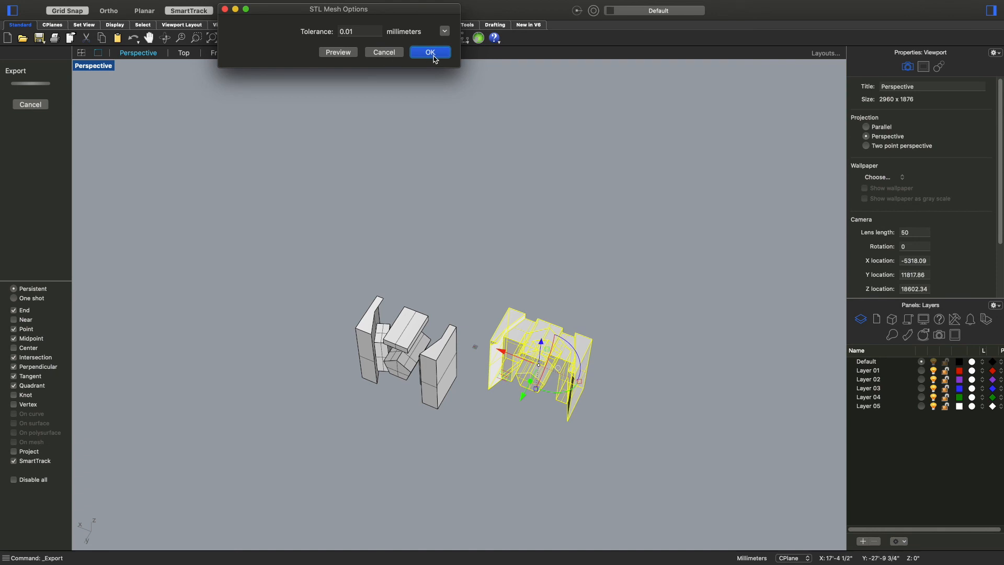
pyautogui.click(433, 55)
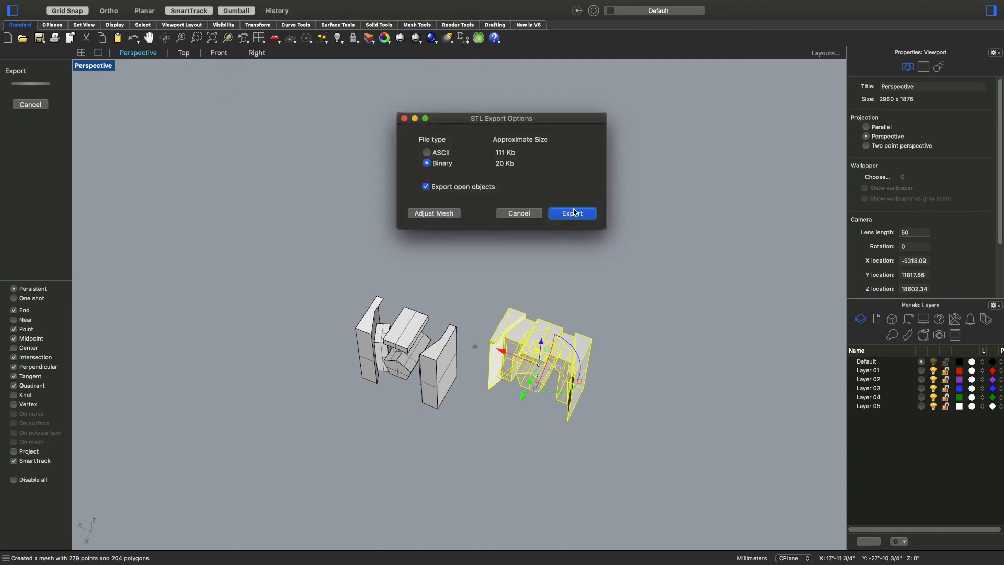
pyautogui.click(573, 214)
# Step: Select the assembly of separate solid pieces and export it as binary STL MOld2.stl with a 0.01 mm mesh tolerance
pyautogui.moveTo(574, 216); pyautogui.dragTo(484, 296, button='right')
pyautogui.moveTo(484, 297); pyautogui.dragTo(318, 455)
pyautogui.press('super+shift+e')
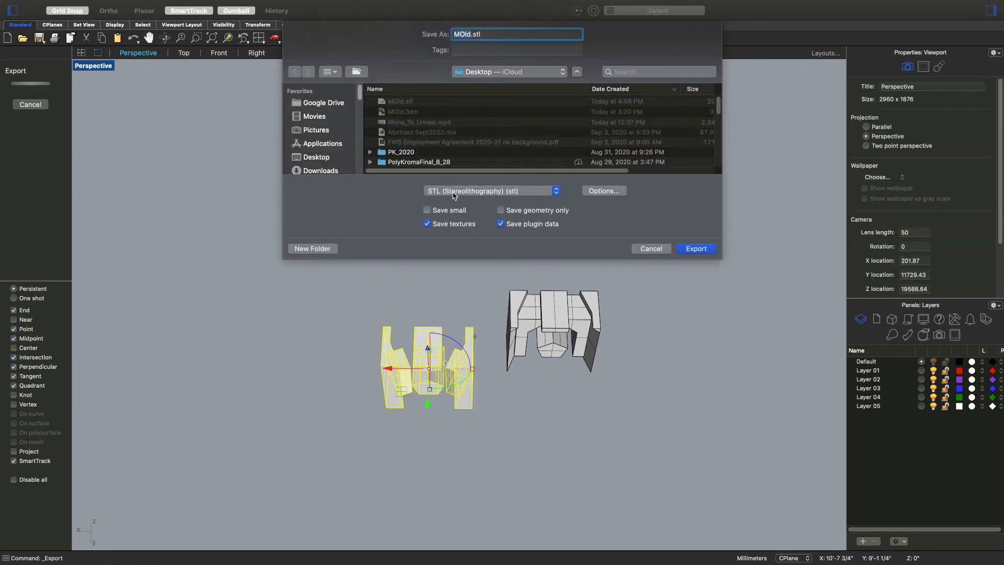
pyautogui.press('Right')
pyautogui.press('Return')
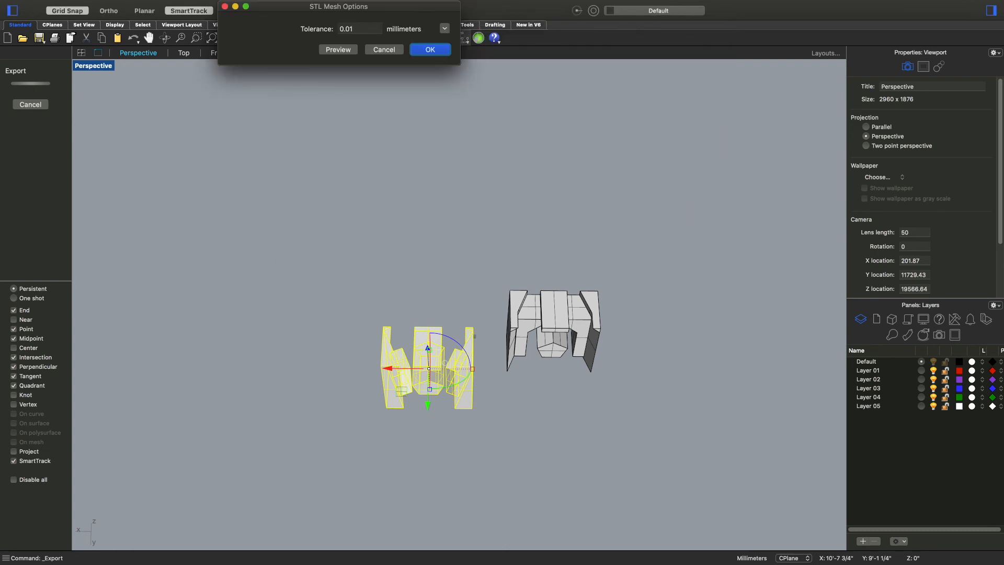
pyautogui.click(423, 50)
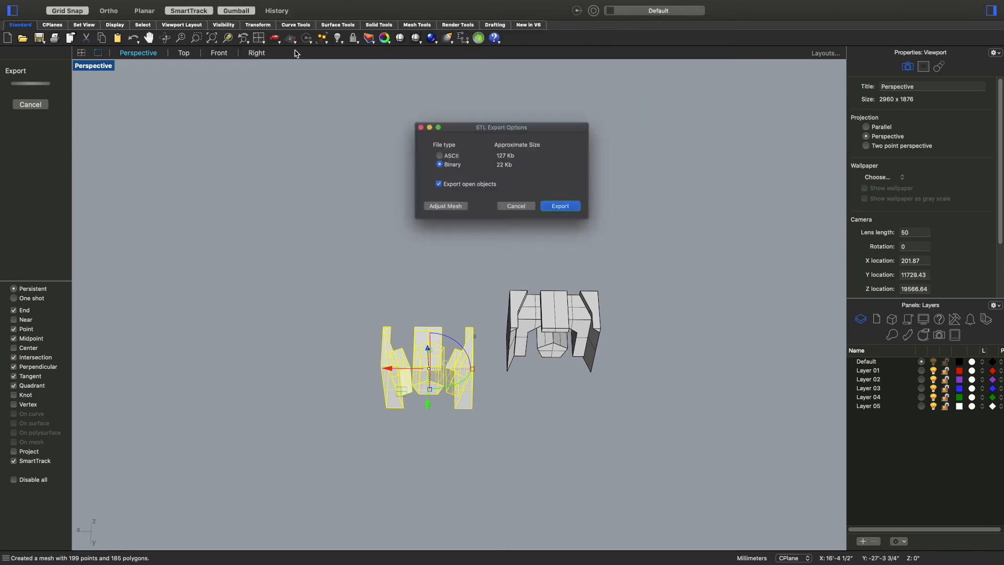
pyautogui.click(572, 213)
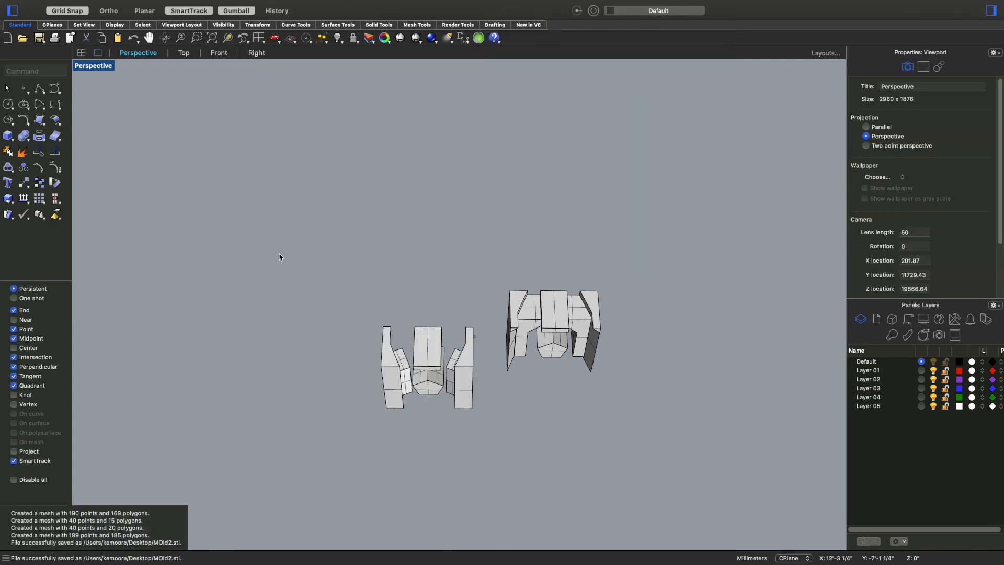
# Step: Switch to Slicer for Fusion 360 and import MOld.stl from the Desktop
pyautogui.hotkey('ctrl', 'Up')
pyautogui.click(301, 257)
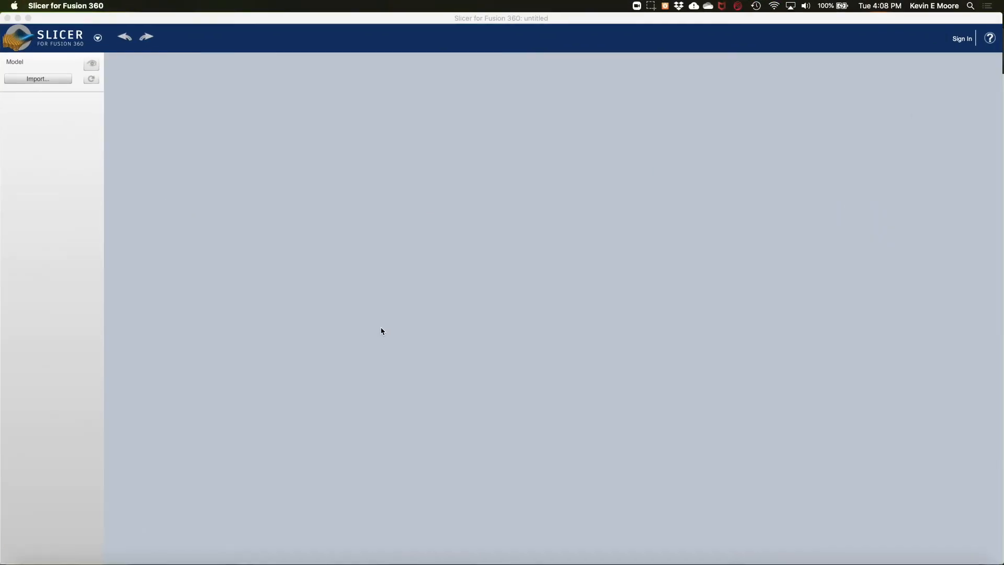
pyautogui.click(45, 80)
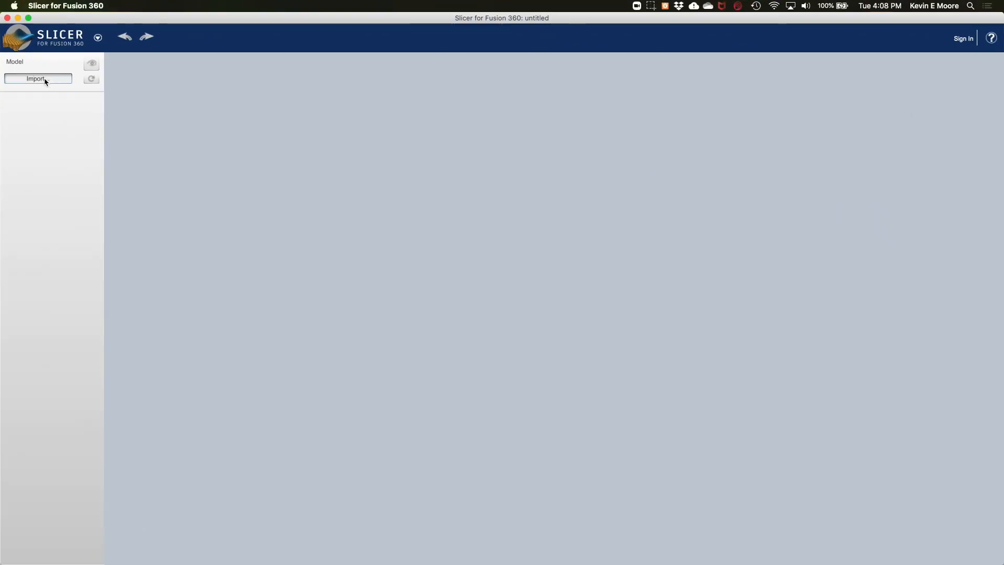
pyautogui.scroll(-10, 413, 208)
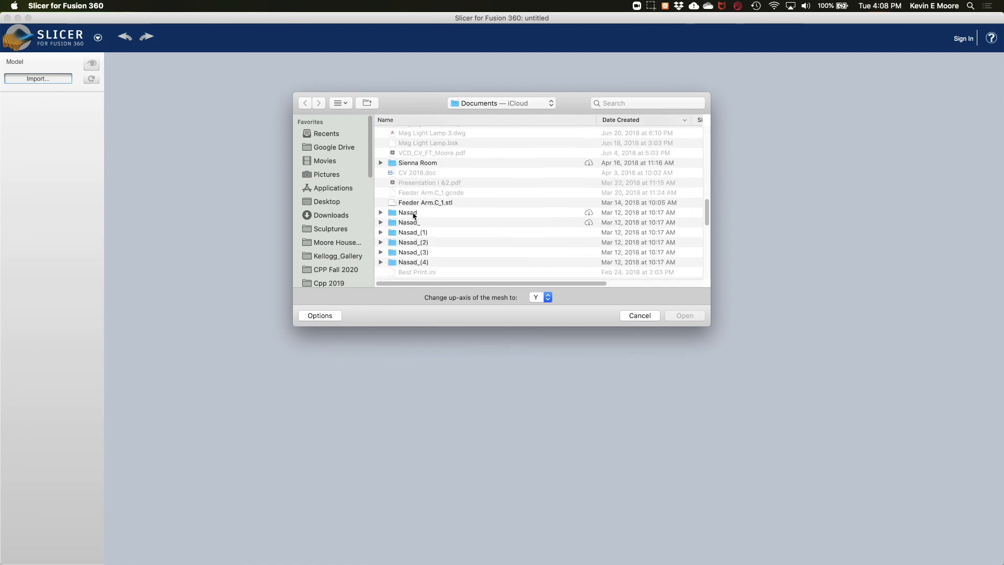
pyautogui.scroll(10, 411, 223)
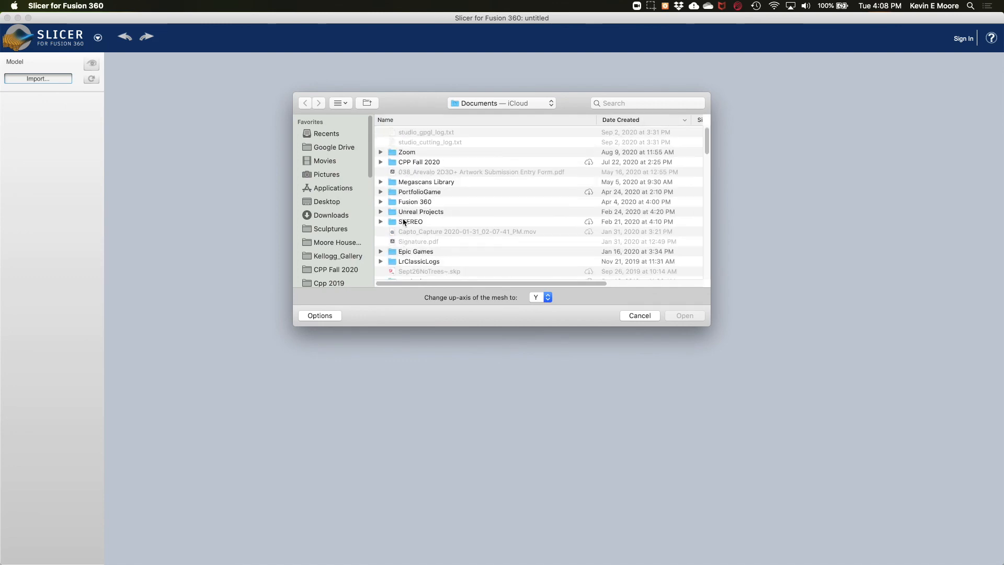
pyautogui.scroll(-10, 340, 261)
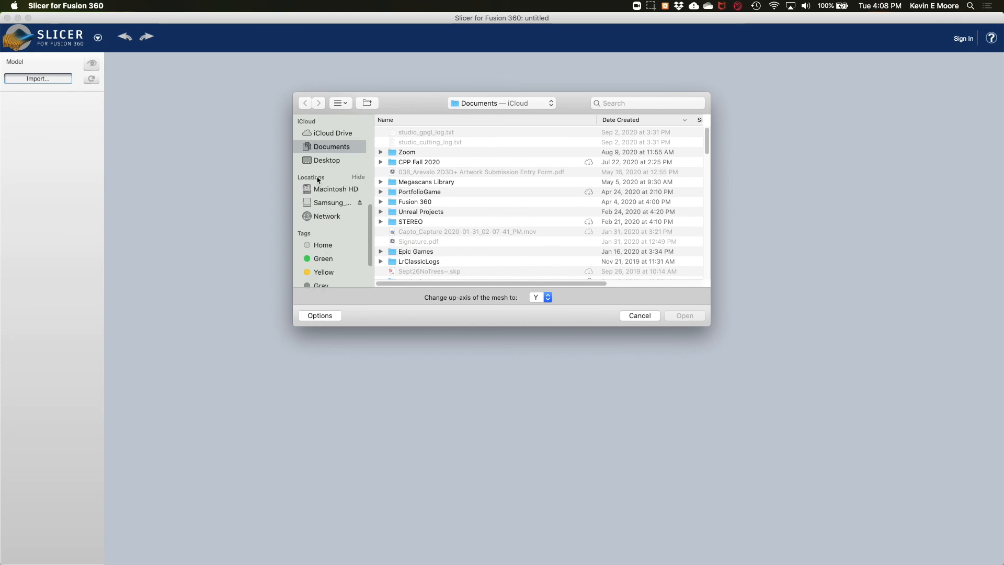
pyautogui.click(327, 160)
pyautogui.click(422, 142)
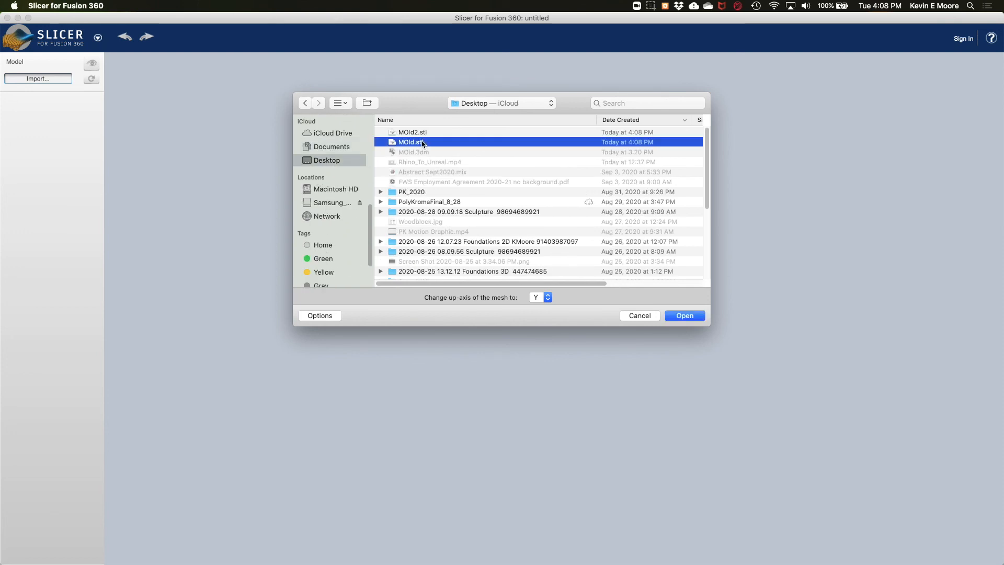
pyautogui.click(684, 316)
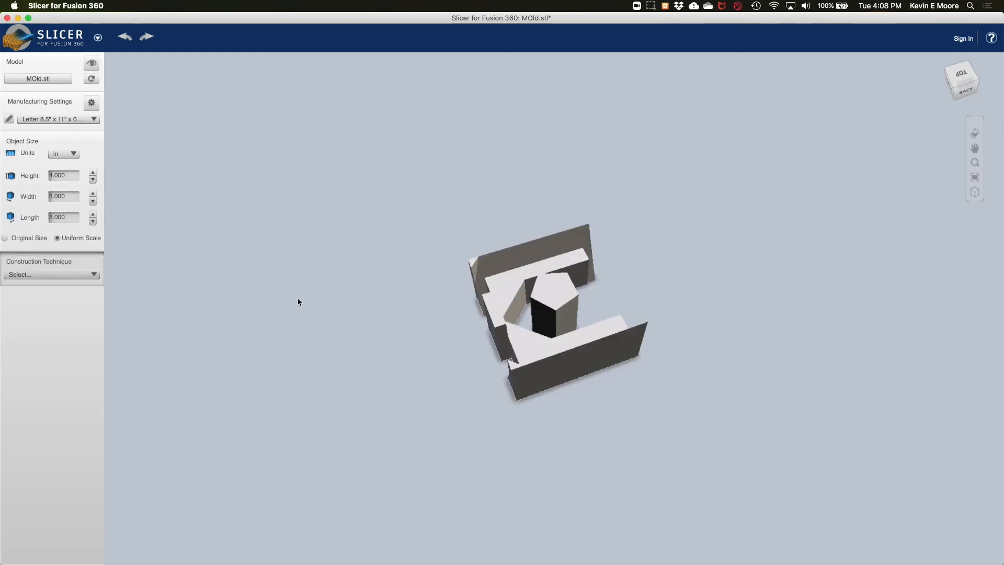
# Step: Look through the material size presets and open the Laser preset in the manufacturing settings editor
pyautogui.moveTo(381, 284); pyautogui.dragTo(415, 347)
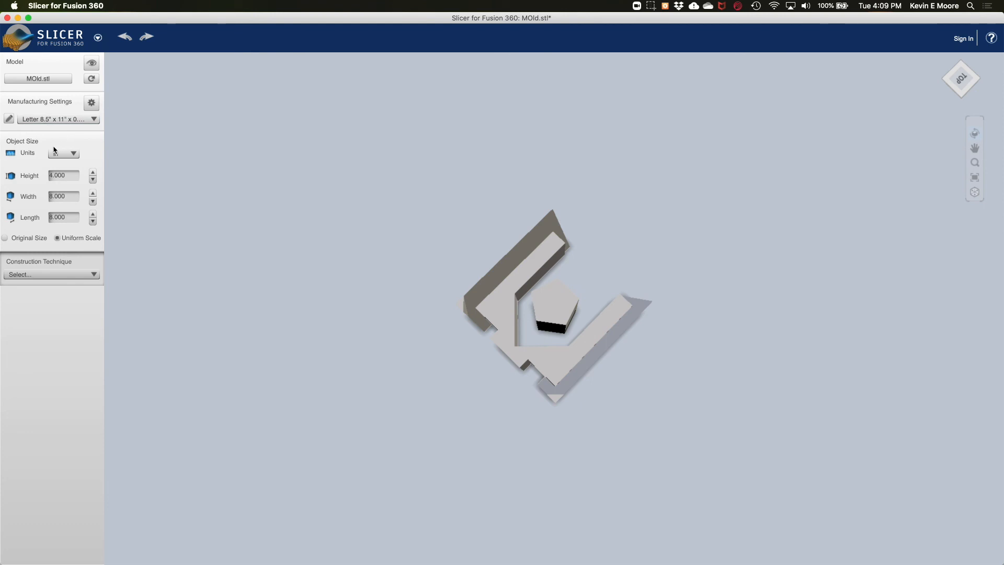
pyautogui.click(95, 120)
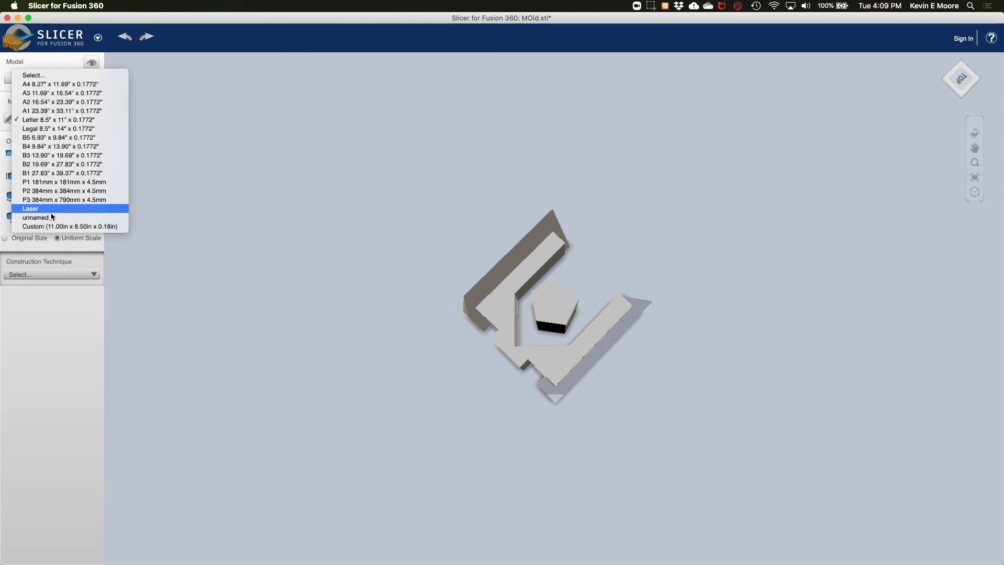
pyautogui.click(38, 318)
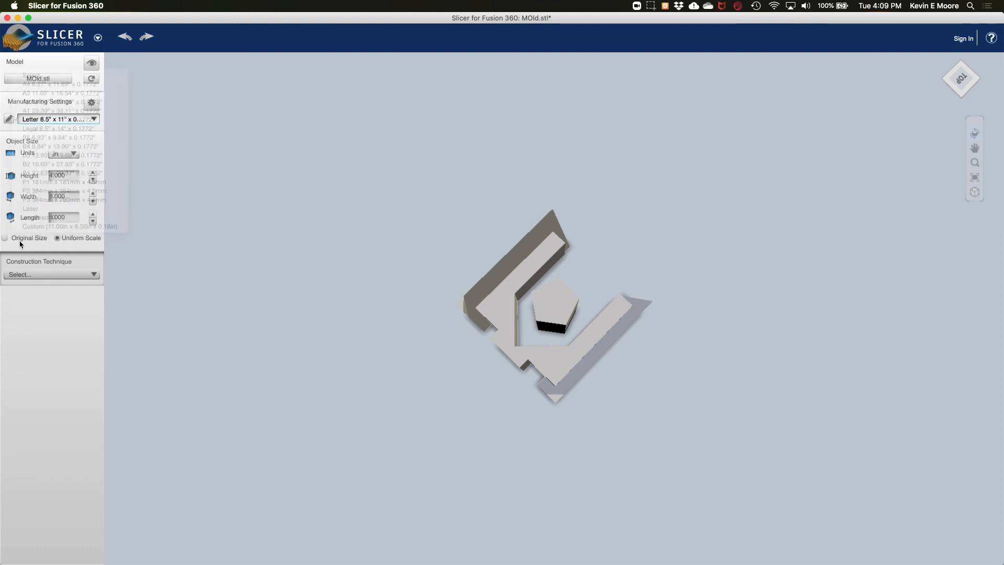
pyautogui.click(10, 120)
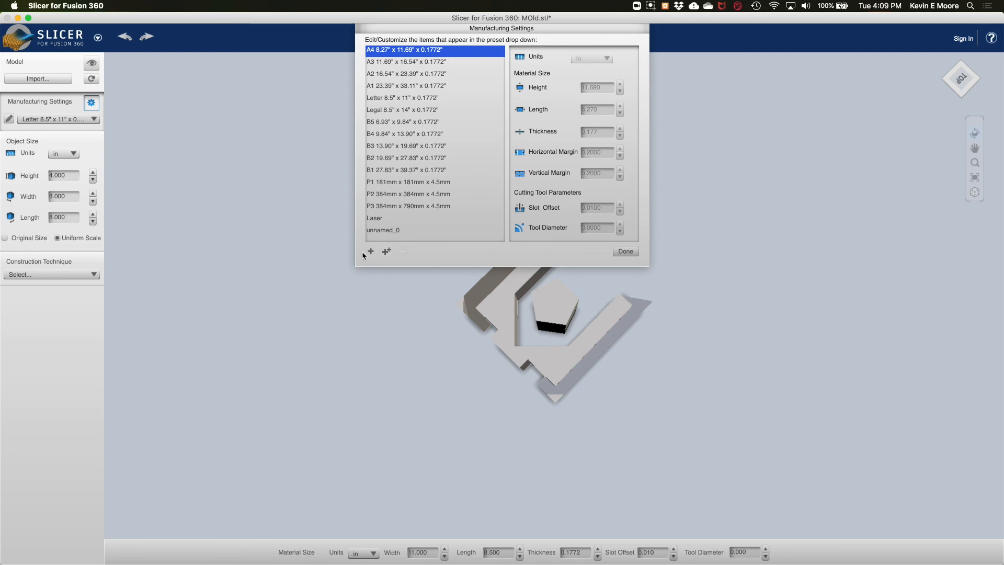
pyautogui.click(413, 218)
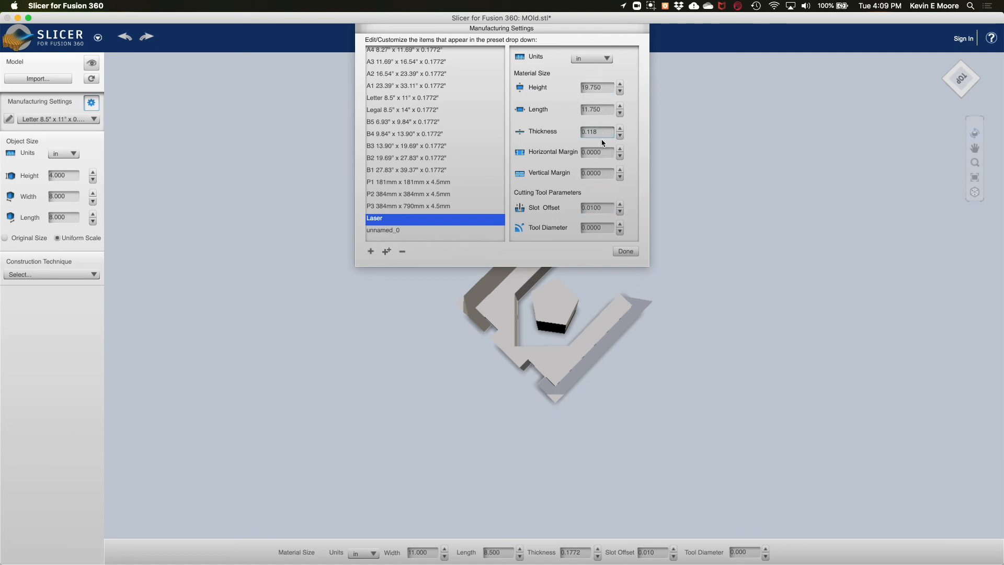
# Step: Set the Laser preset's material units to mm, check its thickness, and close the manufacturing settings
pyautogui.click(595, 90)
pyautogui.click(600, 60)
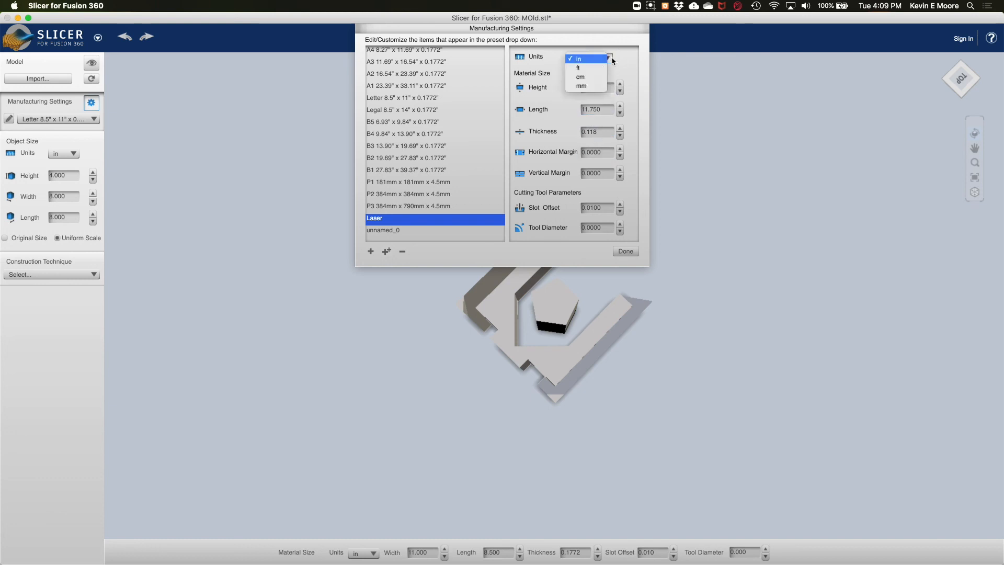
pyautogui.click(598, 111)
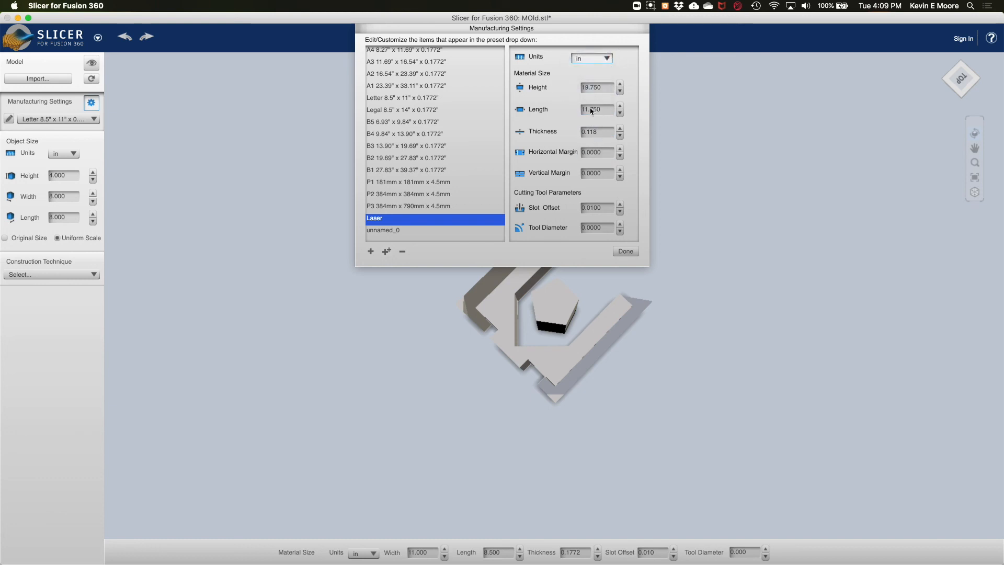
pyautogui.click(591, 58)
pyautogui.click(607, 92)
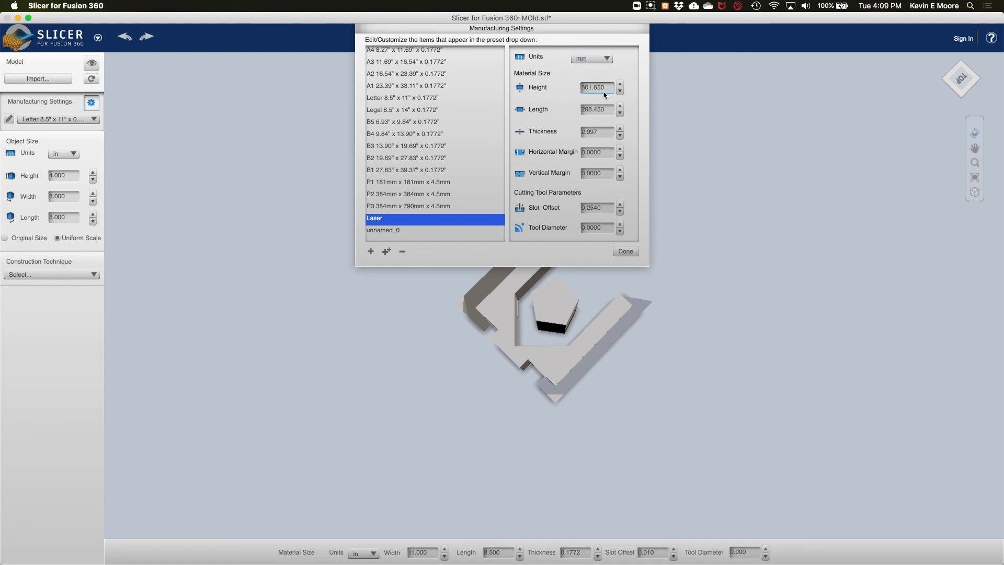
pyautogui.click(608, 59)
pyautogui.click(595, 33)
pyautogui.click(609, 59)
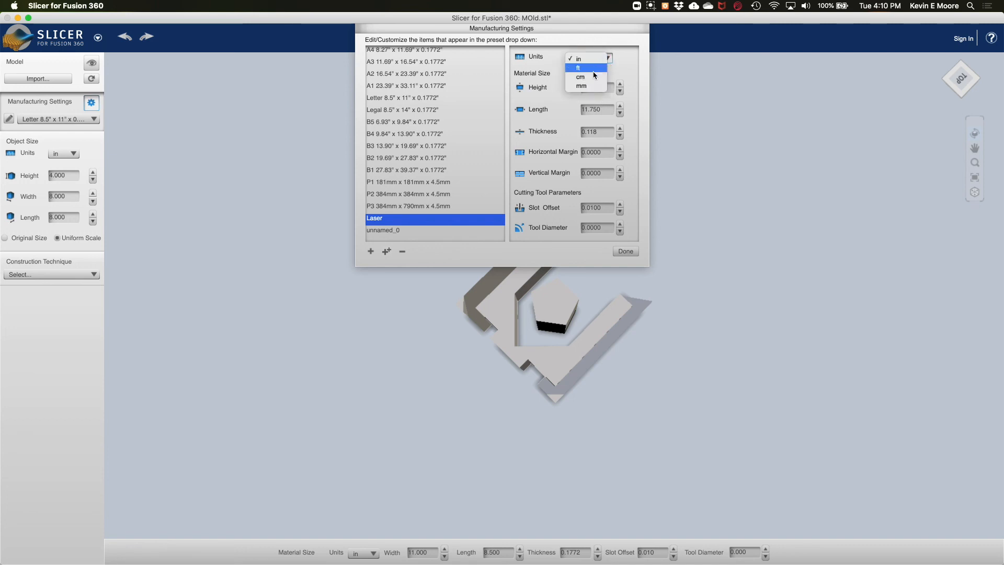
pyautogui.click(589, 87)
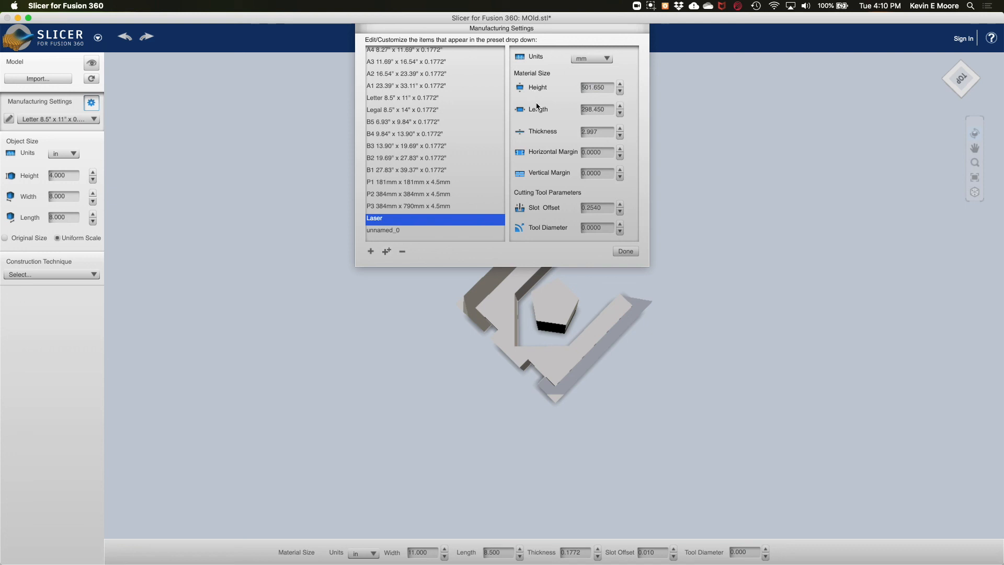
pyautogui.click(603, 131)
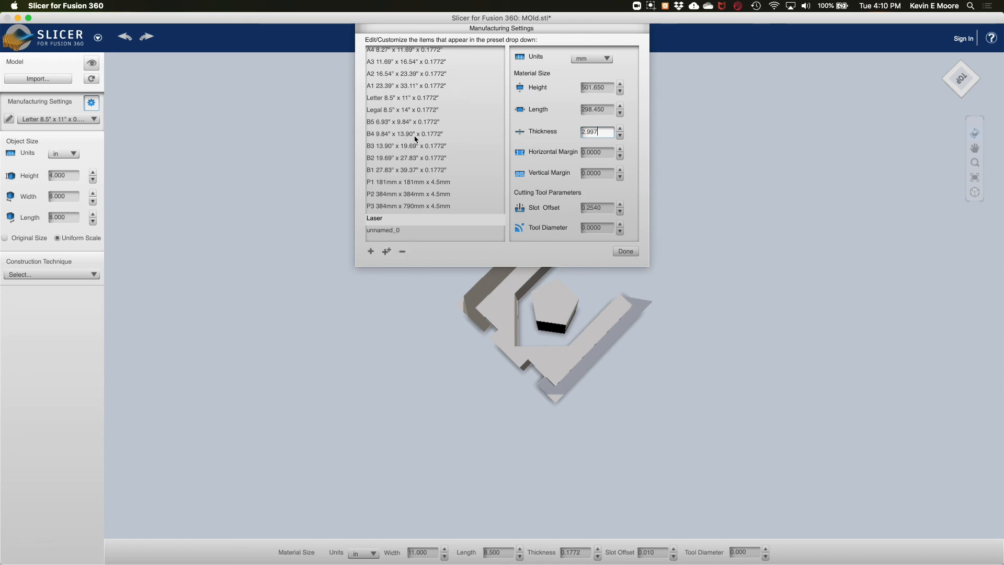
pyautogui.click(413, 50)
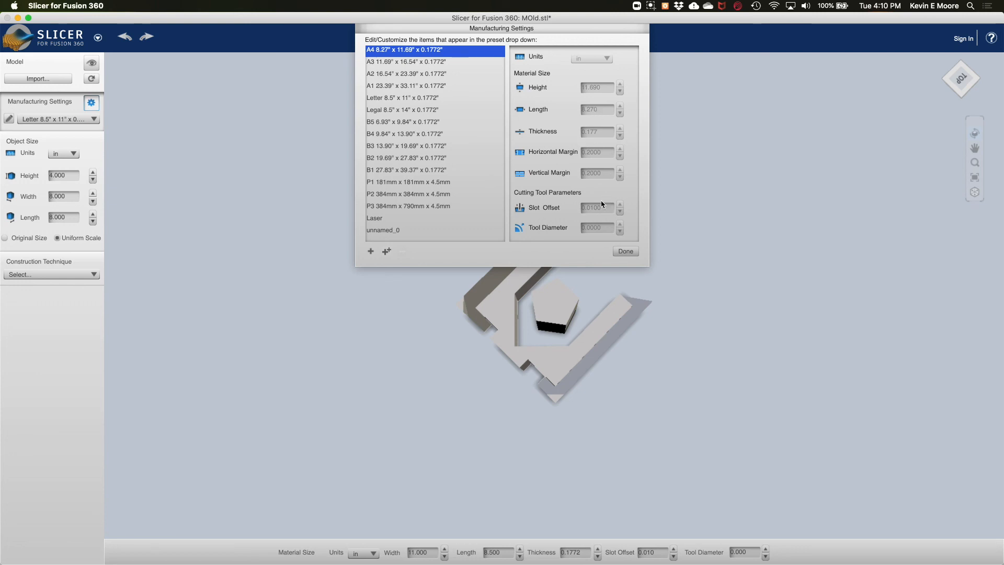
pyautogui.click(627, 252)
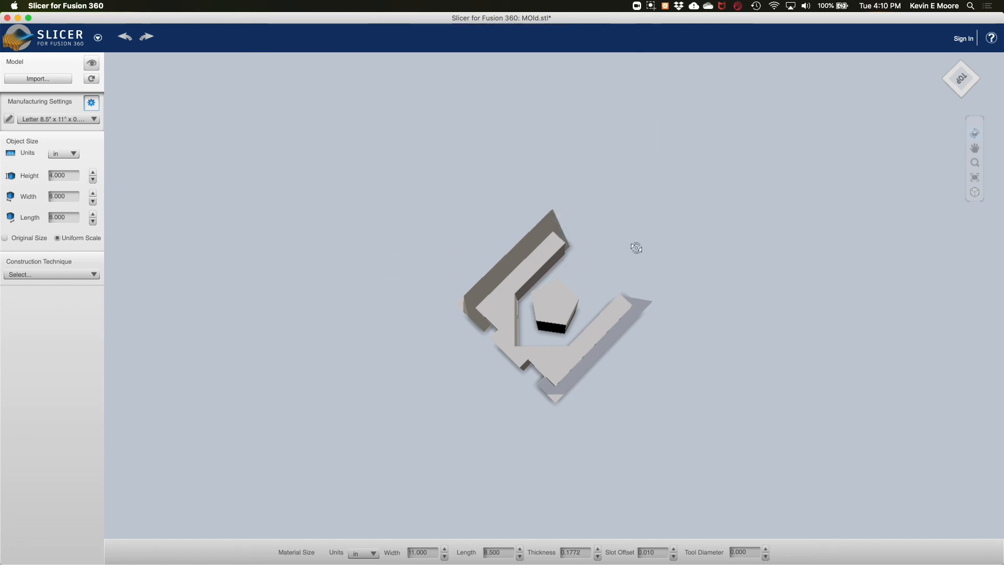
# Step: Scale the model uniformly by setting its width to 6 inches
pyautogui.click(625, 283)
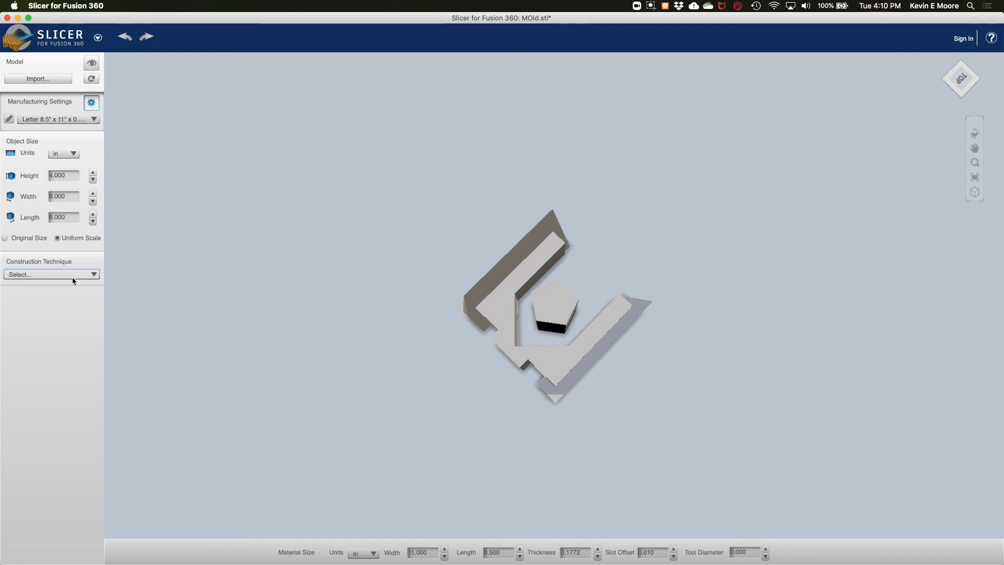
pyautogui.click(55, 175)
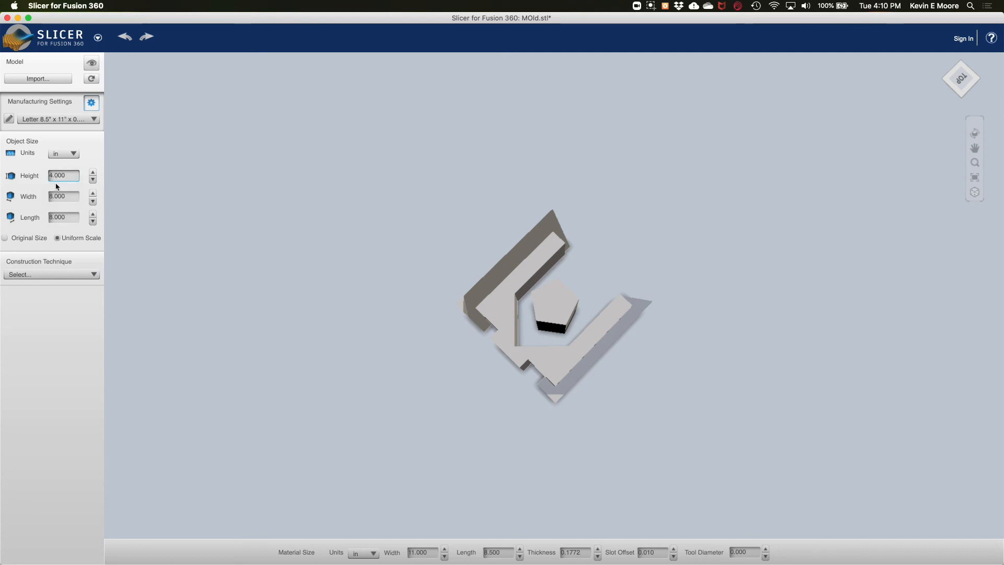
pyautogui.moveTo(50, 196); pyautogui.dragTo(76, 195)
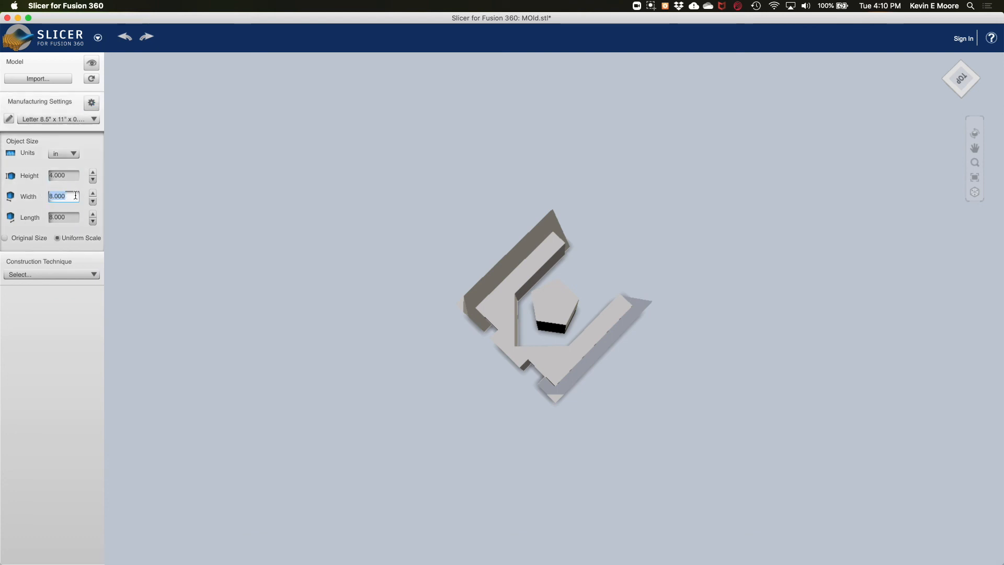
pyautogui.write('6')
pyautogui.click(58, 216)
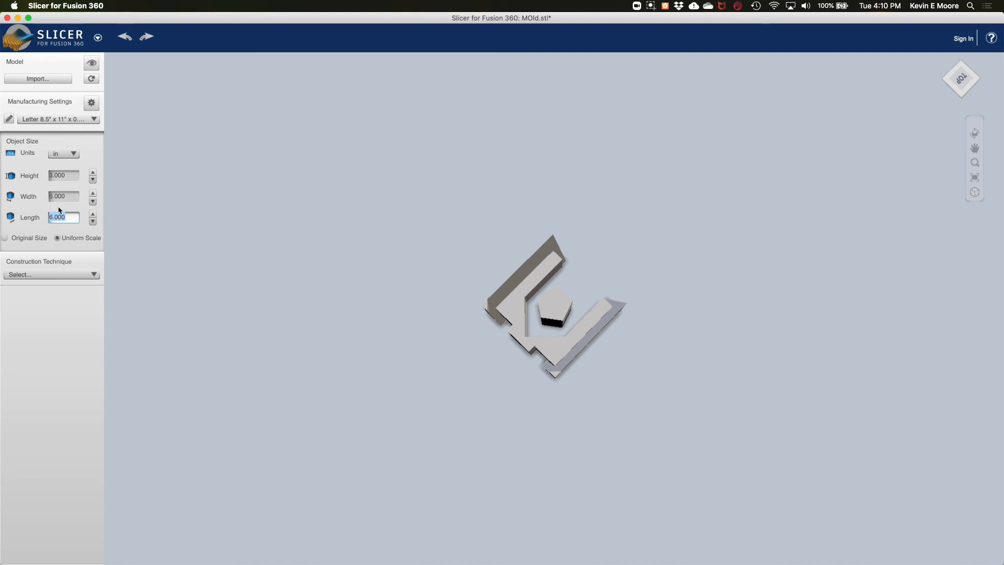
# Step: Apply the Stacked Slices construction technique and inspect the sliced mold from several sides
pyautogui.click(82, 276)
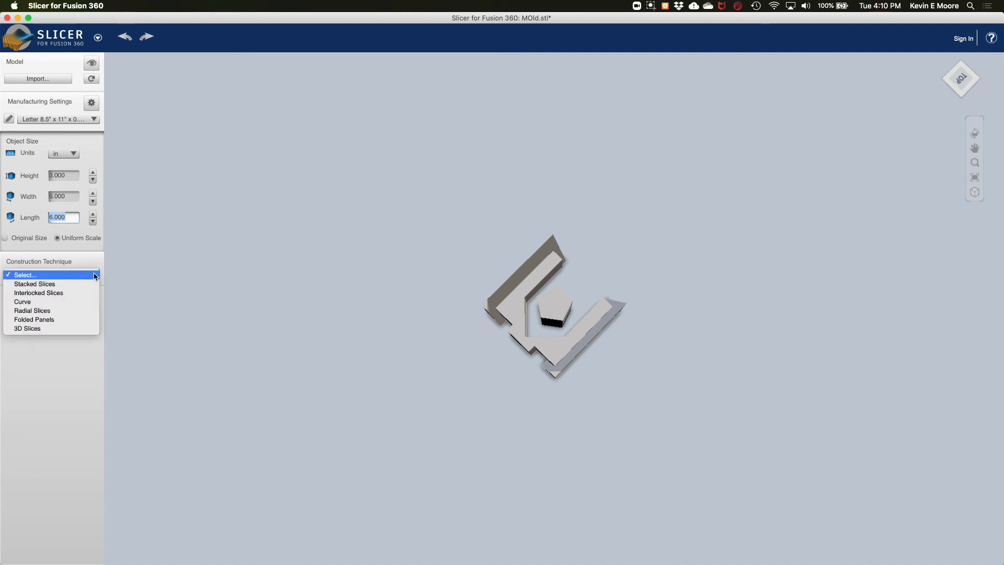
pyautogui.click(36, 286)
pyautogui.moveTo(504, 443); pyautogui.dragTo(277, 335)
pyautogui.moveTo(630, 457)
pyautogui.mouseDown()
pyautogui.moveTo(476, 468)
pyautogui.moveTo(464, 491)
pyautogui.moveTo(498, 506)
pyautogui.moveTo(569, 507)
pyautogui.moveTo(622, 485)
pyautogui.moveTo(591, 453)
pyautogui.moveTo(511, 455)
pyautogui.moveTo(632, 450)
pyautogui.mouseUp()
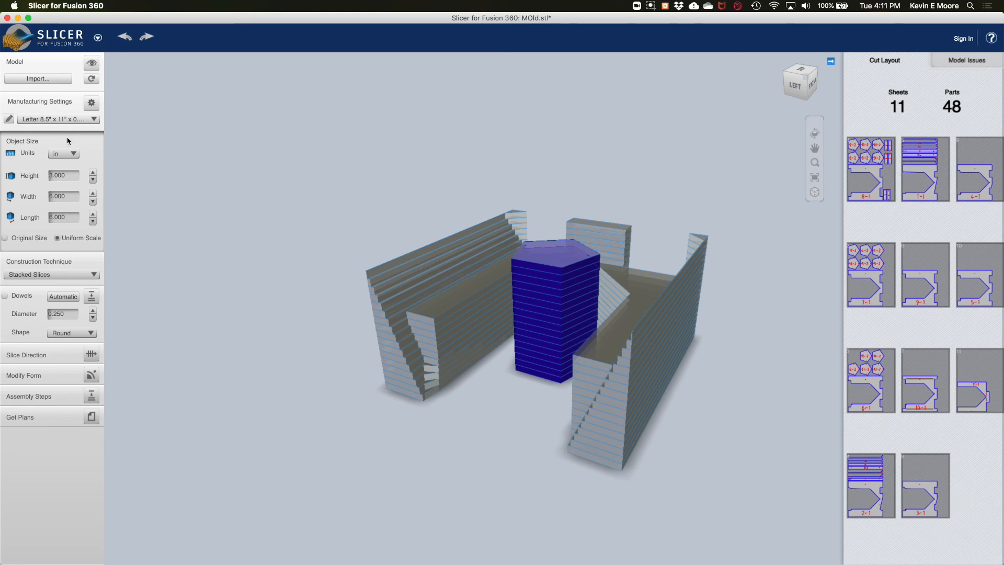
pyautogui.moveTo(283, 351); pyautogui.dragTo(214, 363)
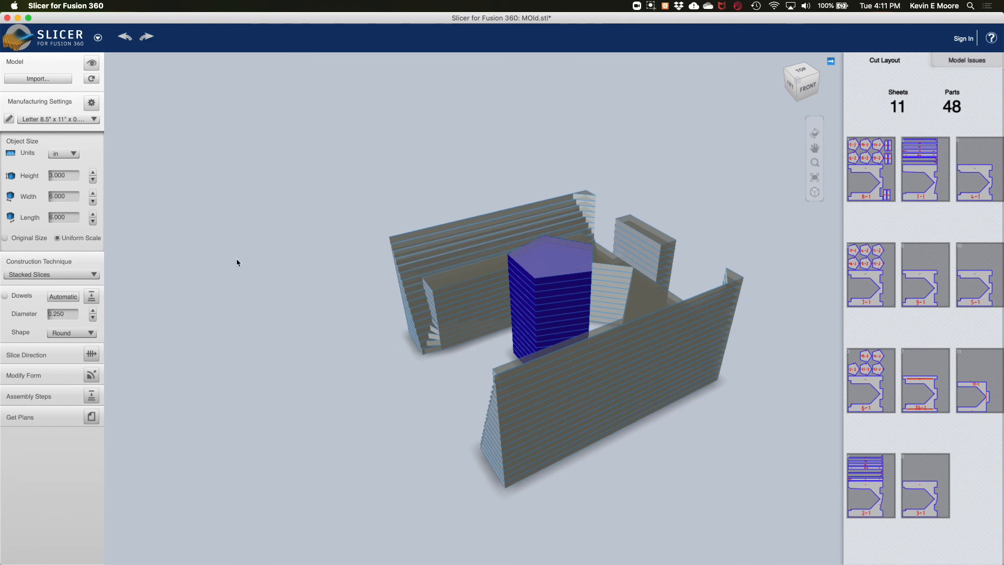
# Step: Try a freely rotated slice direction that cuts the mold into upright slices, and reset the direction
pyautogui.moveTo(426, 557)
pyautogui.moveTo(212, 18); pyautogui.dragTo(187, 18)
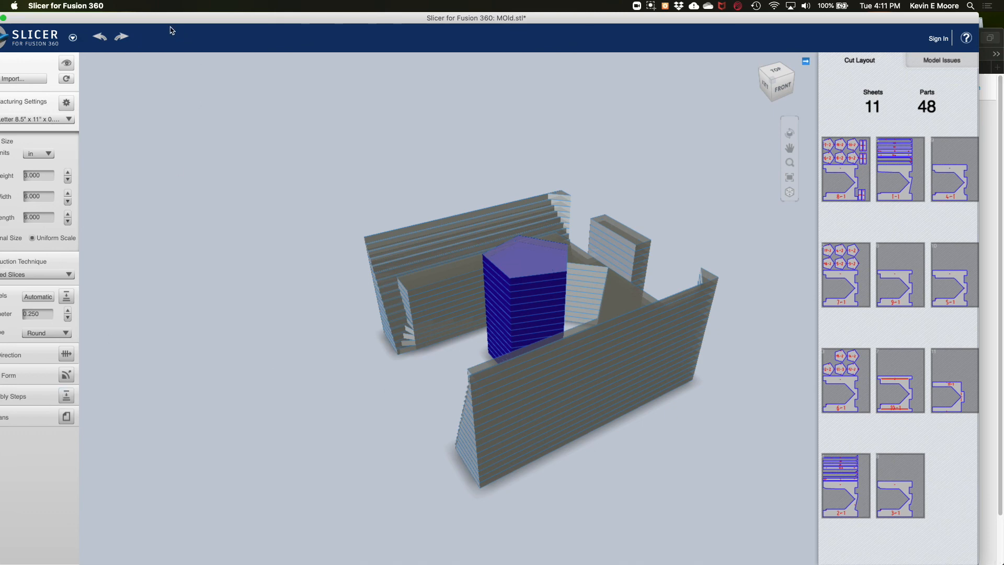
pyautogui.moveTo(171, 19); pyautogui.dragTo(253, 23)
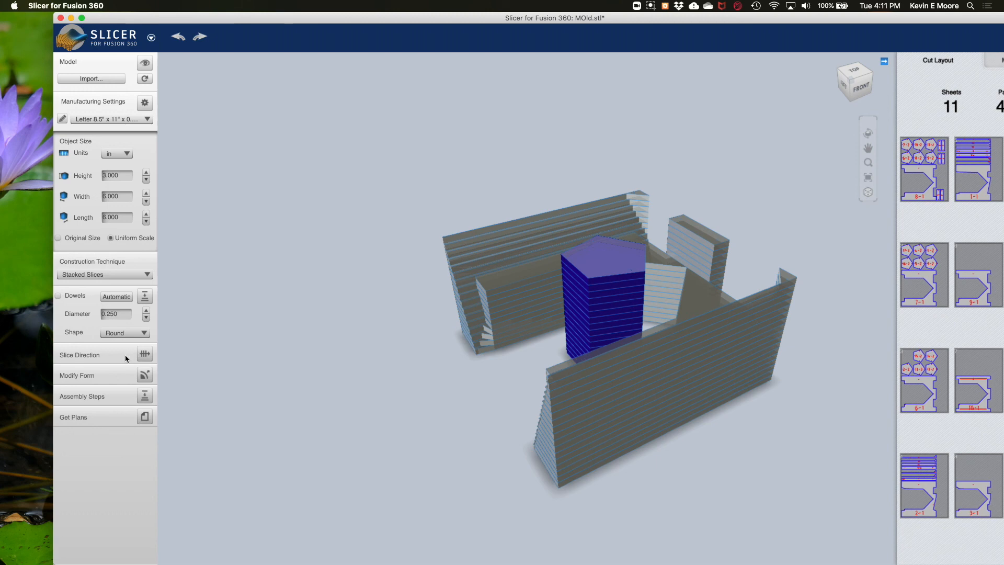
pyautogui.click(145, 355)
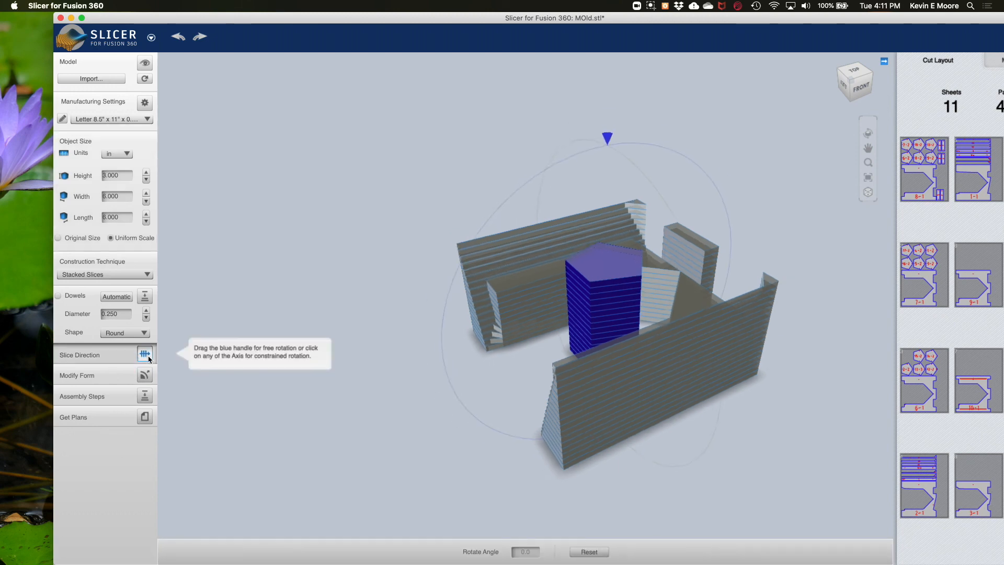
pyautogui.moveTo(608, 174); pyautogui.dragTo(498, 384)
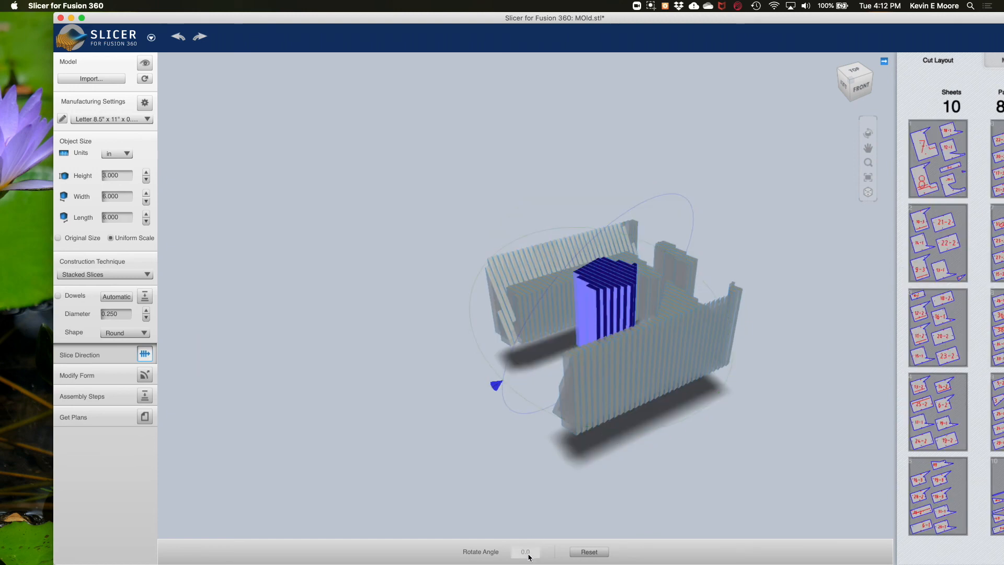
pyautogui.click(581, 552)
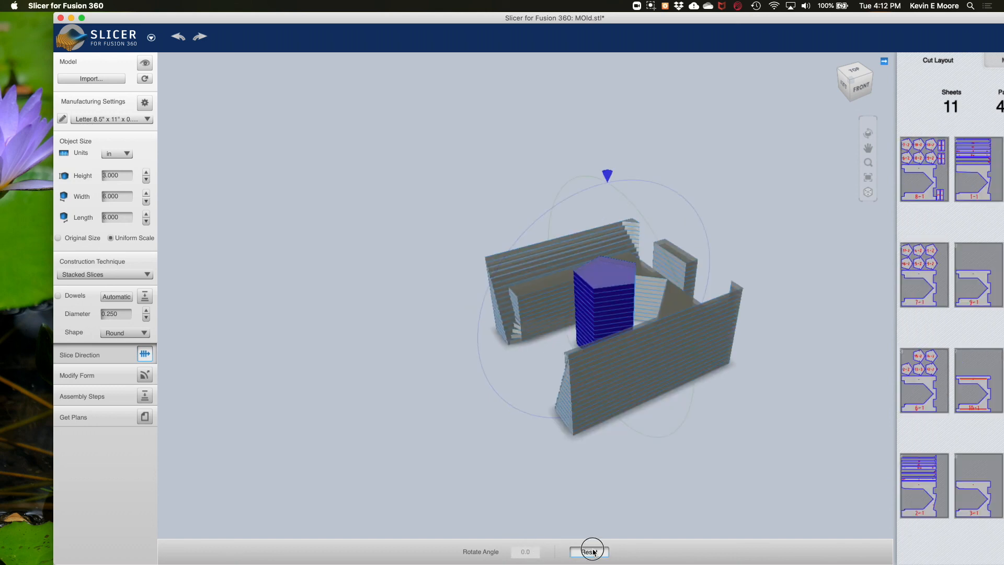
# Step: Try tilted slice directions with free rotation, dismiss the Mail crash alert, and return the slice direction to vertical
pyautogui.moveTo(608, 169); pyautogui.dragTo(607, 166)
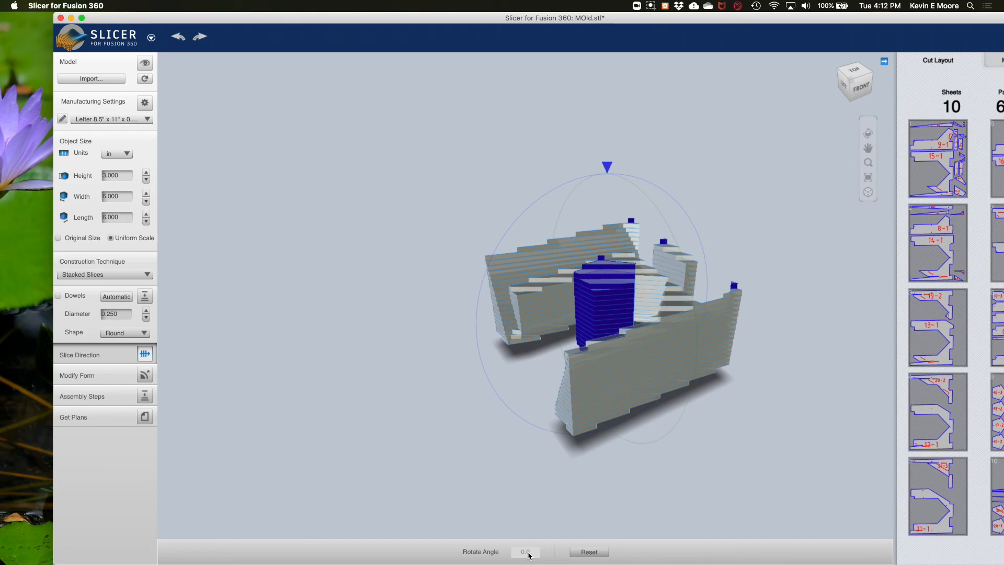
pyautogui.moveTo(611, 165); pyautogui.dragTo(666, 208)
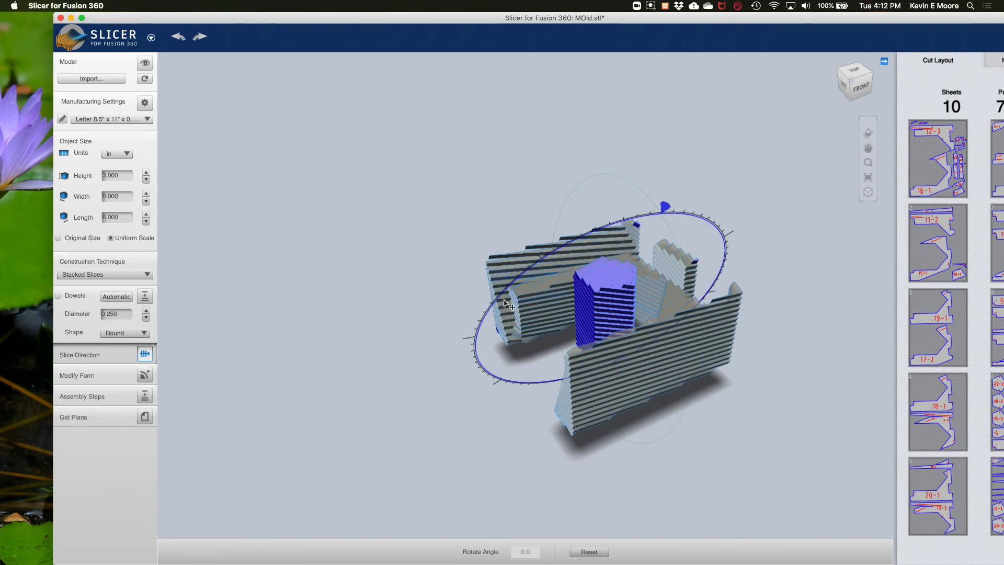
pyautogui.moveTo(529, 438); pyautogui.dragTo(638, 393)
pyautogui.scroll(3, 639, 270)
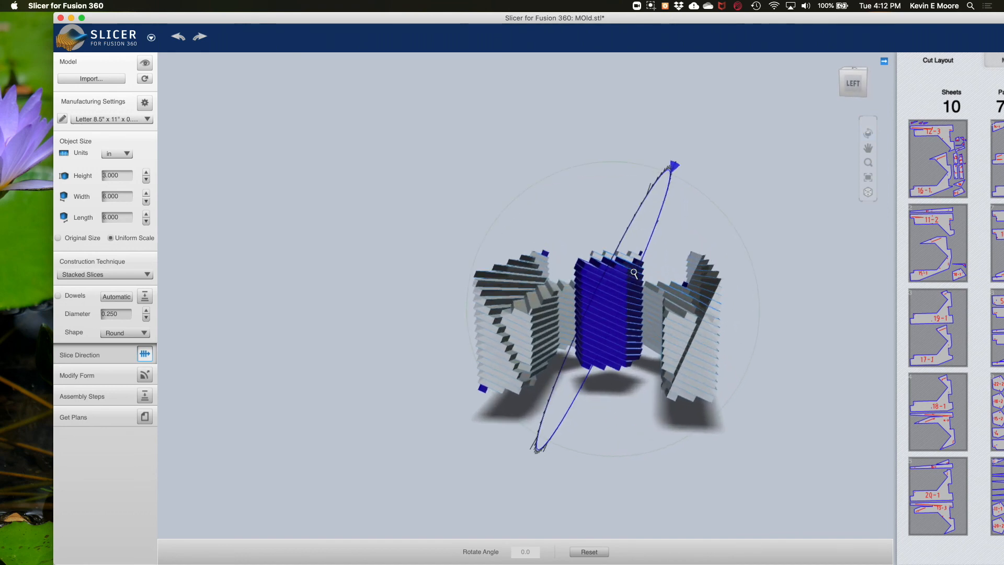
pyautogui.moveTo(623, 340); pyautogui.dragTo(659, 346)
pyautogui.moveTo(687, 147); pyautogui.dragTo(606, 119)
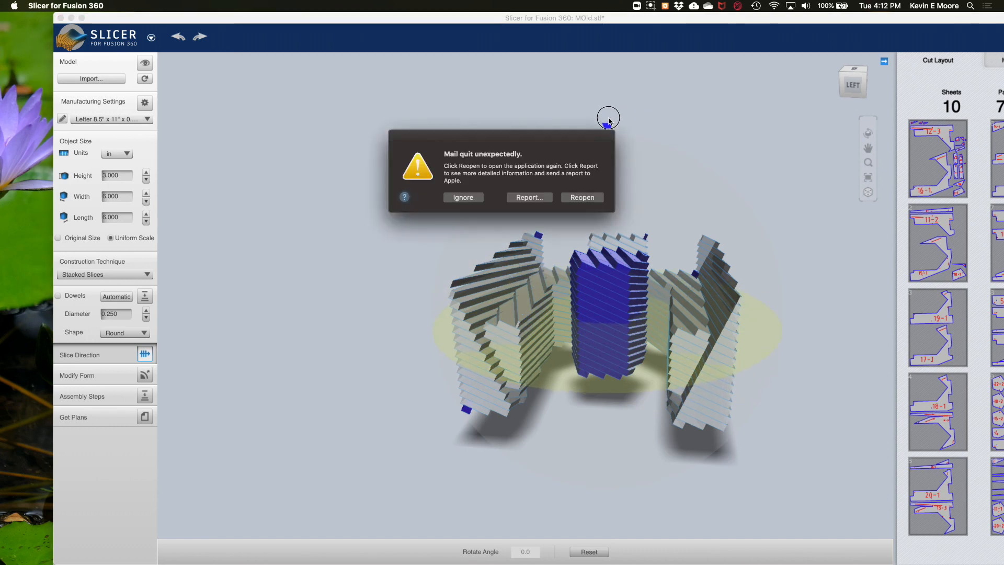
pyautogui.click(463, 197)
pyautogui.moveTo(473, 261); pyautogui.dragTo(379, 293)
pyautogui.moveTo(609, 135)
pyautogui.mouseDown()
pyautogui.moveTo(575, 156)
pyautogui.moveTo(609, 148)
pyautogui.mouseUp()
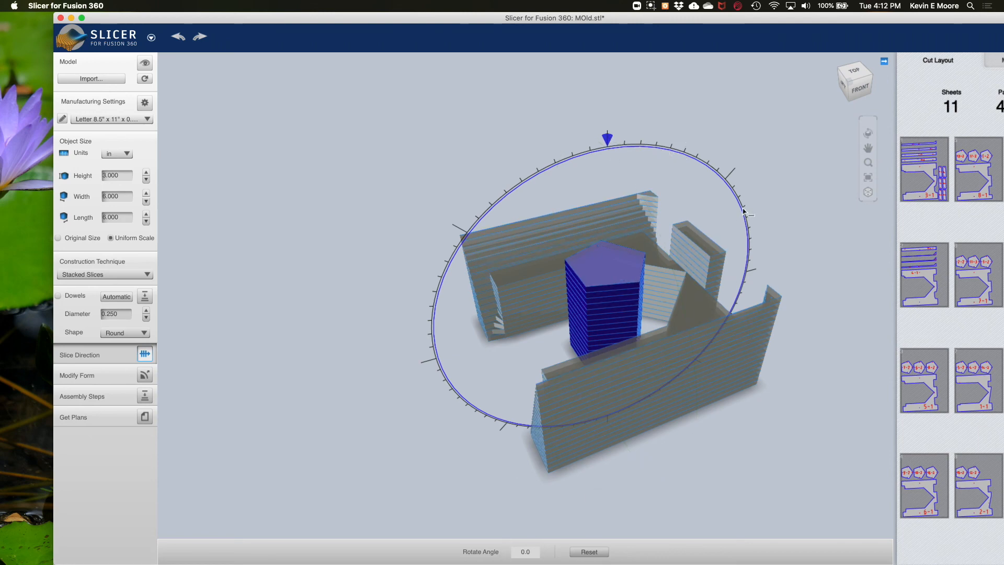
# Step: Rotate the slice direction by 90 degrees around the selected axis and inspect the mold's upright slices
pyautogui.click(522, 552)
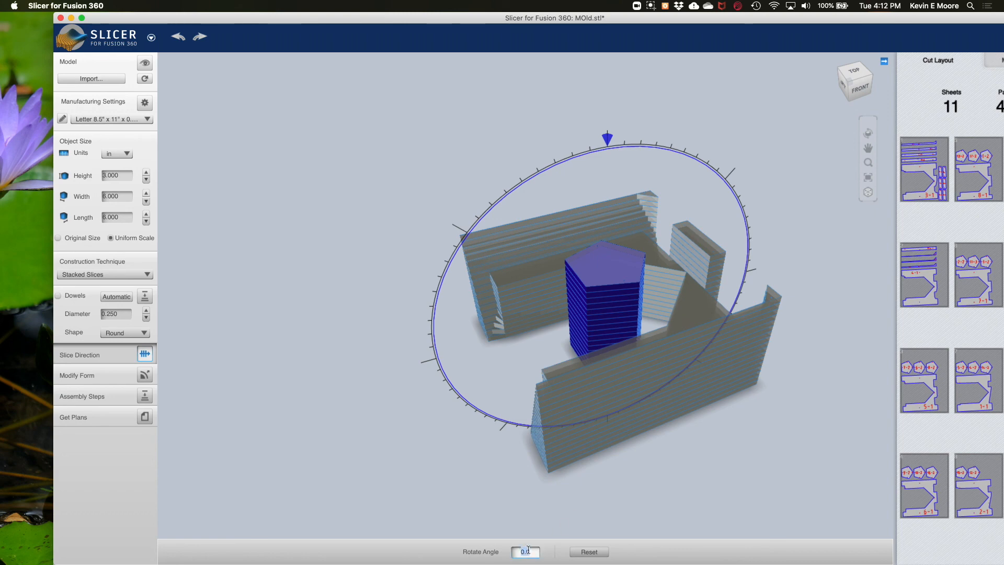
pyautogui.press('Return')
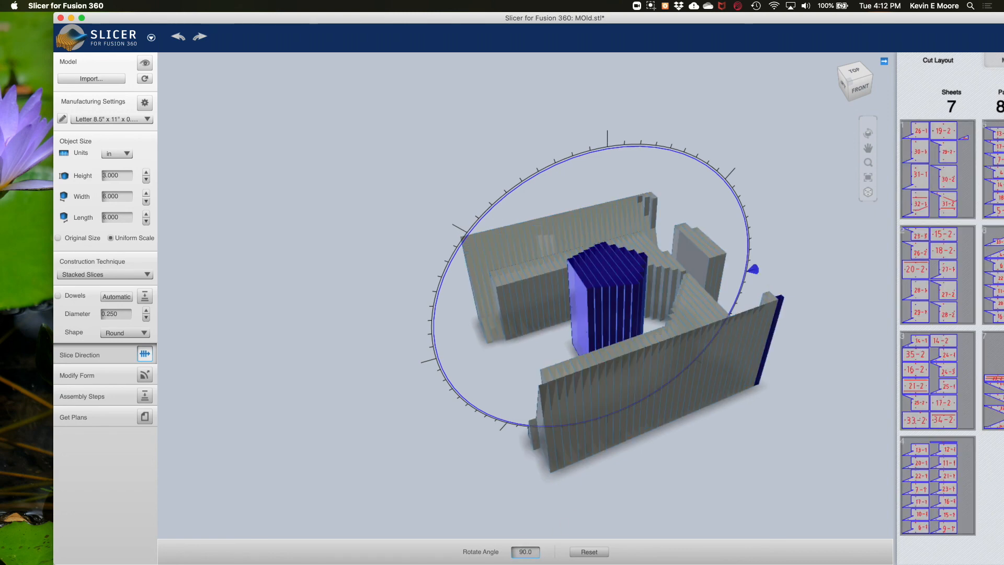
pyautogui.keyDown('shift'); pyautogui.moveTo(659, 497); pyautogui.dragTo(640, 515, button='middle'); pyautogui.keyUp('shift')
pyautogui.moveTo(515, 470); pyautogui.dragTo(822, 469)
pyautogui.moveTo(564, 412); pyautogui.dragTo(434, 441)
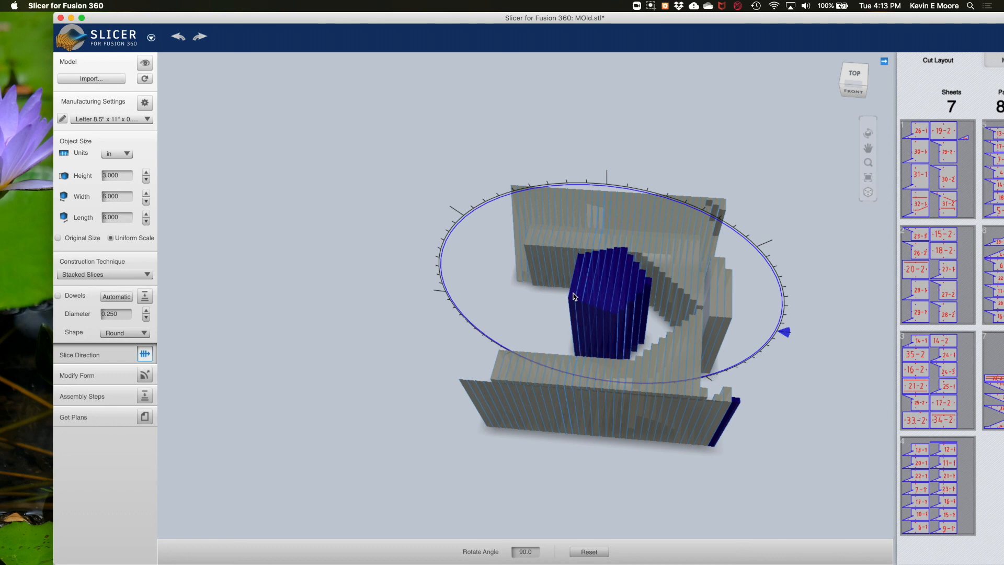
pyautogui.moveTo(590, 325); pyautogui.dragTo(680, 286)
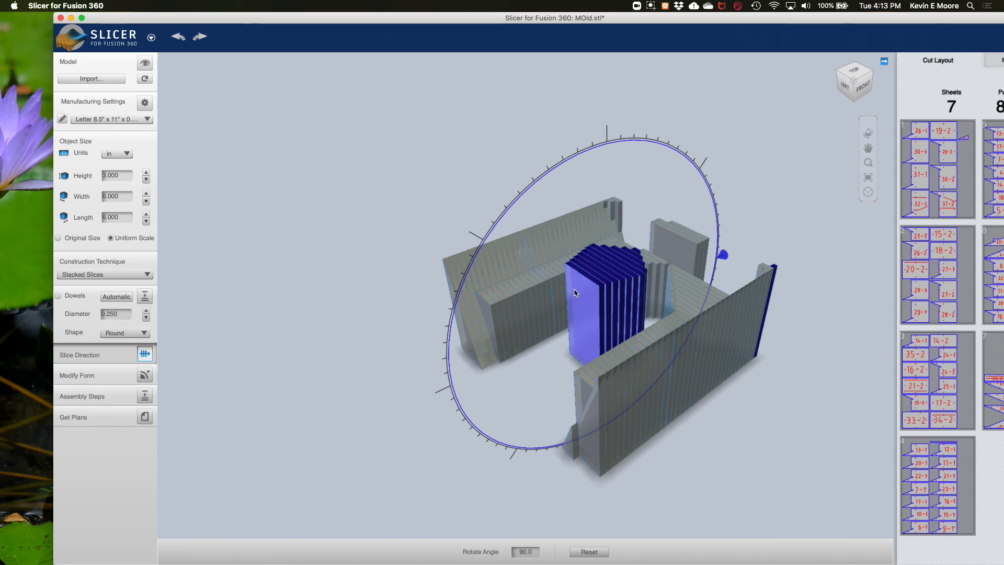
pyautogui.moveTo(539, 330); pyautogui.dragTo(499, 462)
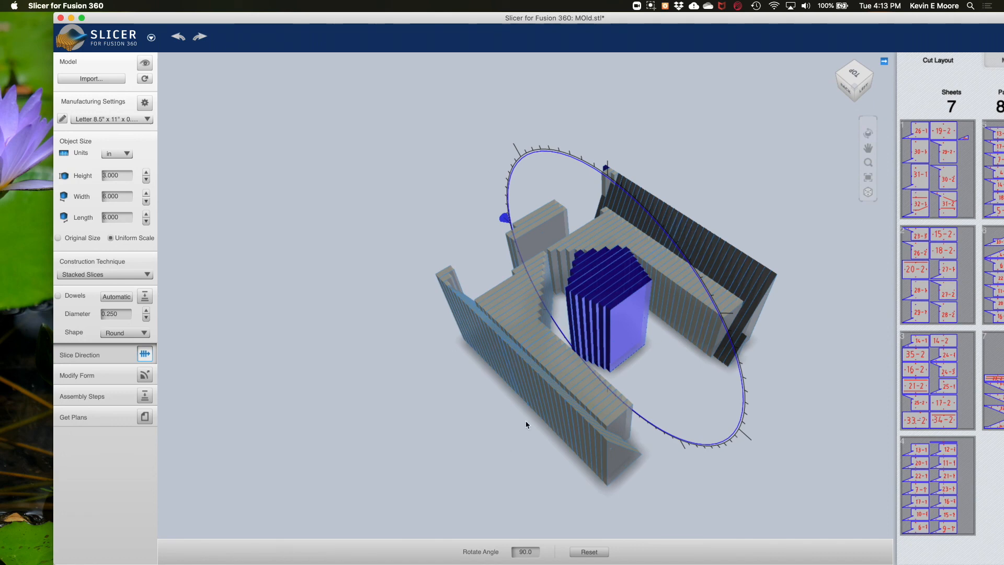
pyautogui.moveTo(424, 408); pyautogui.dragTo(393, 456)
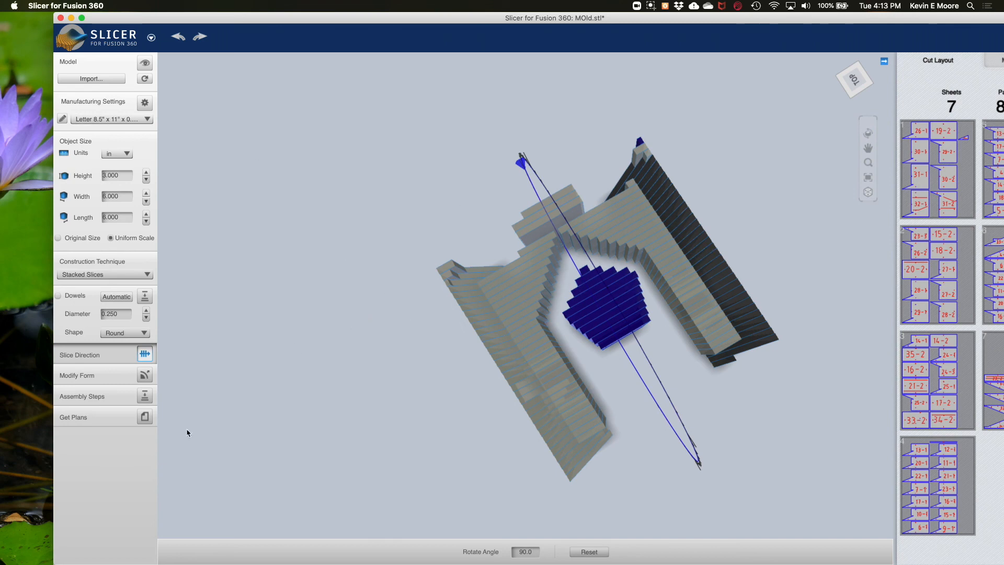
# Step: Open the assembly steps and preview the sliced mold in Plywood, and finally in Plastic
pyautogui.click(145, 396)
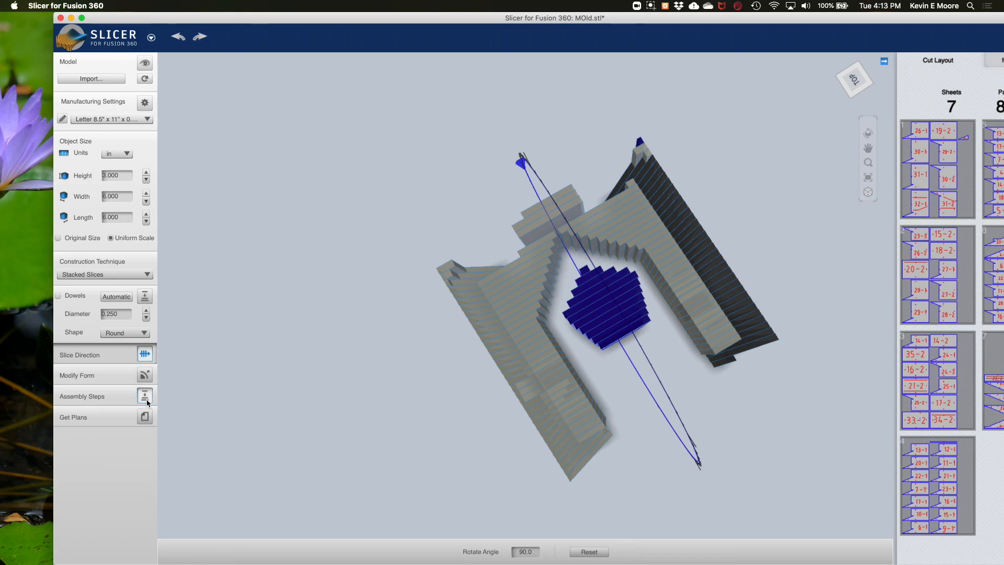
pyautogui.moveTo(421, 363); pyautogui.dragTo(292, 448)
pyautogui.click(201, 553)
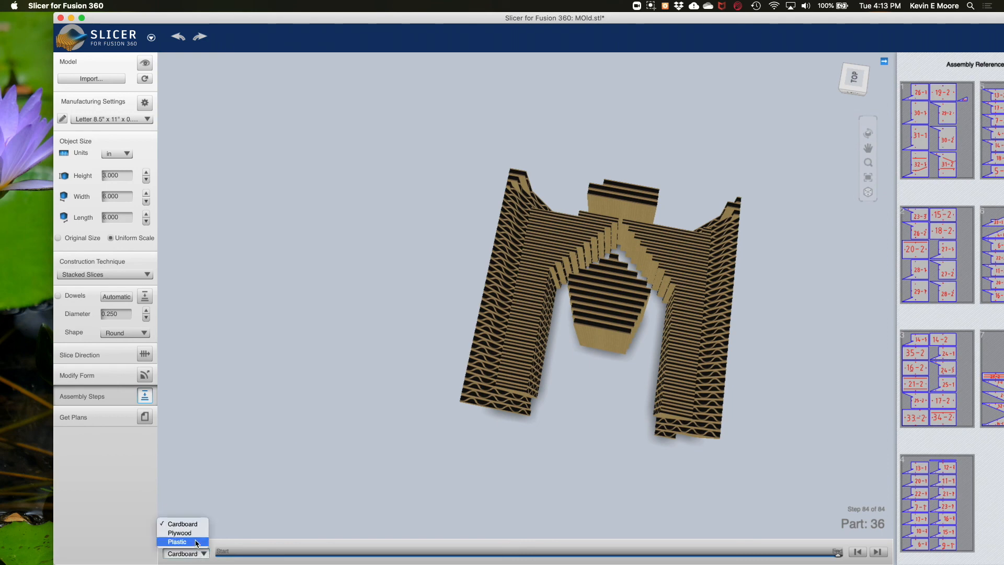
pyautogui.click(191, 533)
pyautogui.moveTo(515, 433); pyautogui.dragTo(354, 361)
pyautogui.click(183, 553)
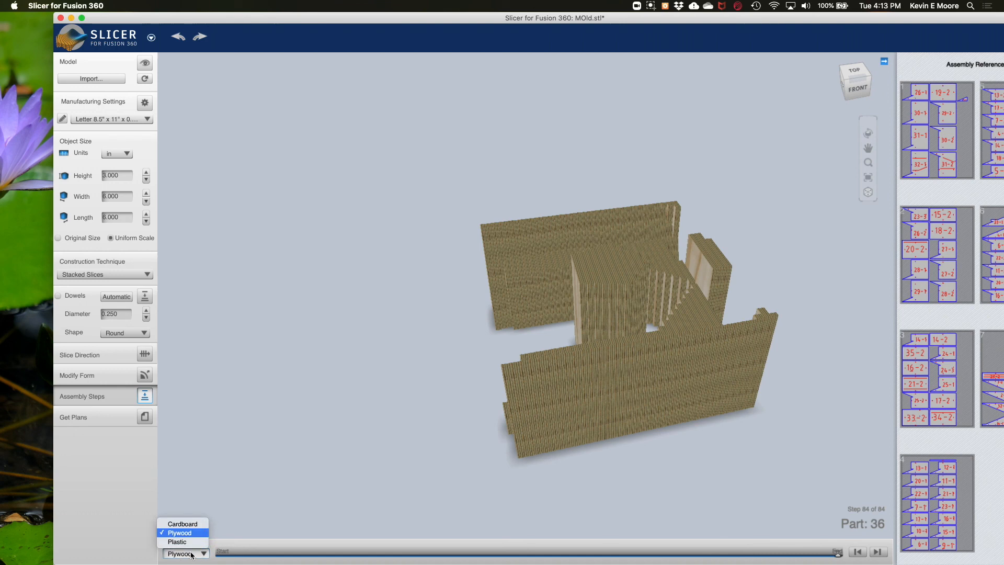
pyautogui.click(185, 542)
# Step: Step the assembly sequence backward one part at a time from the end to step 63
pyautogui.moveTo(413, 402); pyautogui.dragTo(816, 429)
pyautogui.click(858, 552)
pyautogui.click(858, 553)
pyautogui.click(858, 552)
pyautogui.click(858, 552)
pyautogui.click(858, 553)
pyautogui.click(858, 553)
pyautogui.click(858, 553)
pyautogui.click(858, 552)
pyautogui.click(858, 553)
pyautogui.click(858, 552)
pyautogui.click(858, 552)
pyautogui.click(858, 552)
pyautogui.click(858, 552)
pyautogui.click(858, 553)
pyautogui.click(858, 552)
pyautogui.click(858, 553)
pyautogui.click(858, 552)
pyautogui.click(858, 552)
pyautogui.click(858, 553)
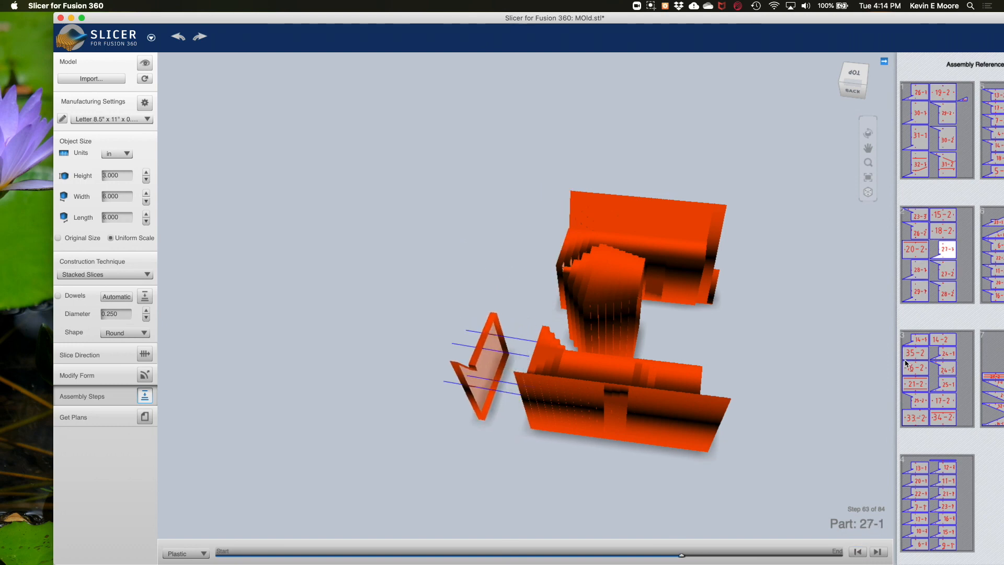
# Step: Shift the window to show the assembly reference sheets and advance the assembly sequence to step 67
pyautogui.moveTo(744, 16); pyautogui.dragTo(705, 16)
pyautogui.click(839, 552)
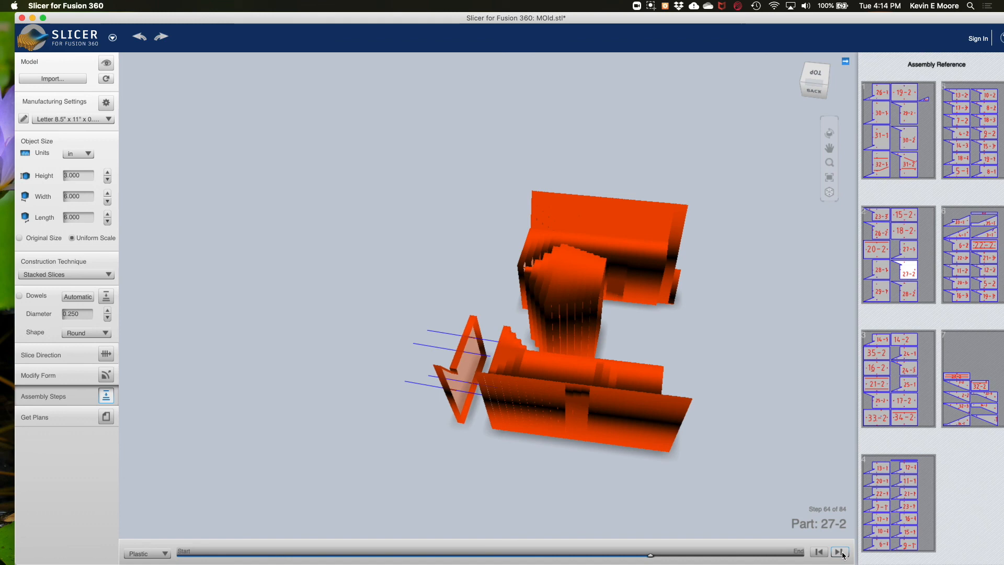
pyautogui.click(839, 551)
pyautogui.click(839, 552)
pyautogui.click(841, 552)
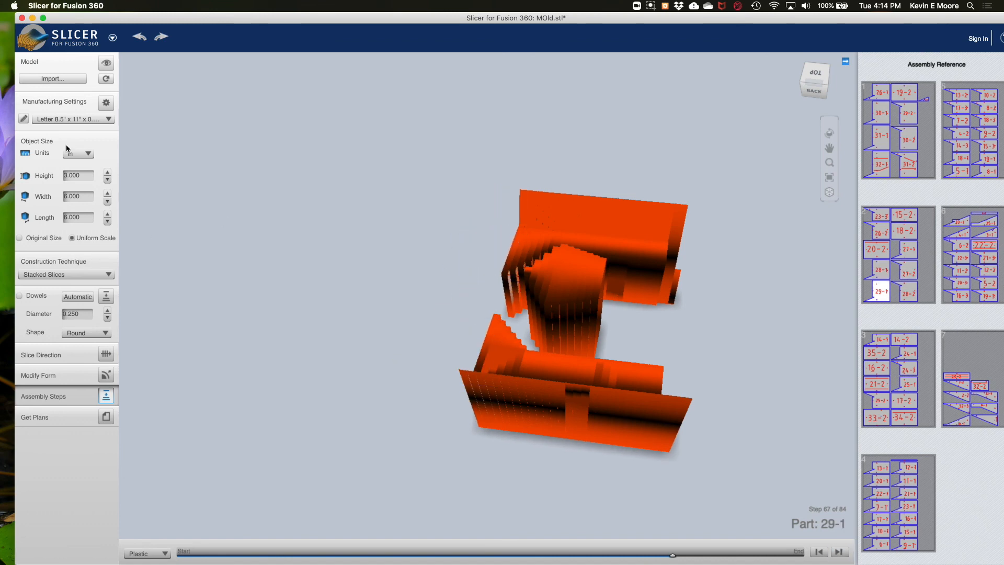
pyautogui.click(112, 39)
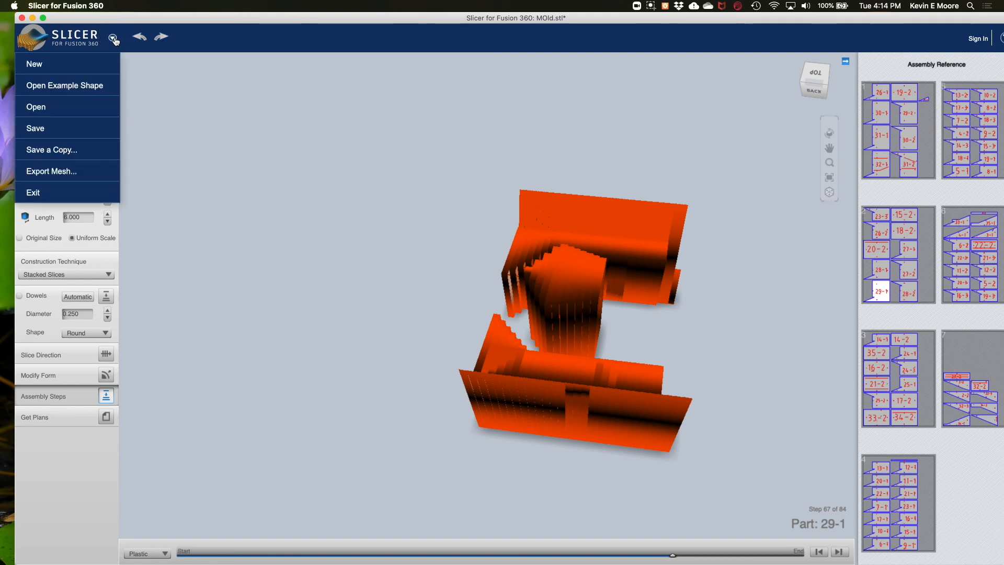
pyautogui.click(60, 151)
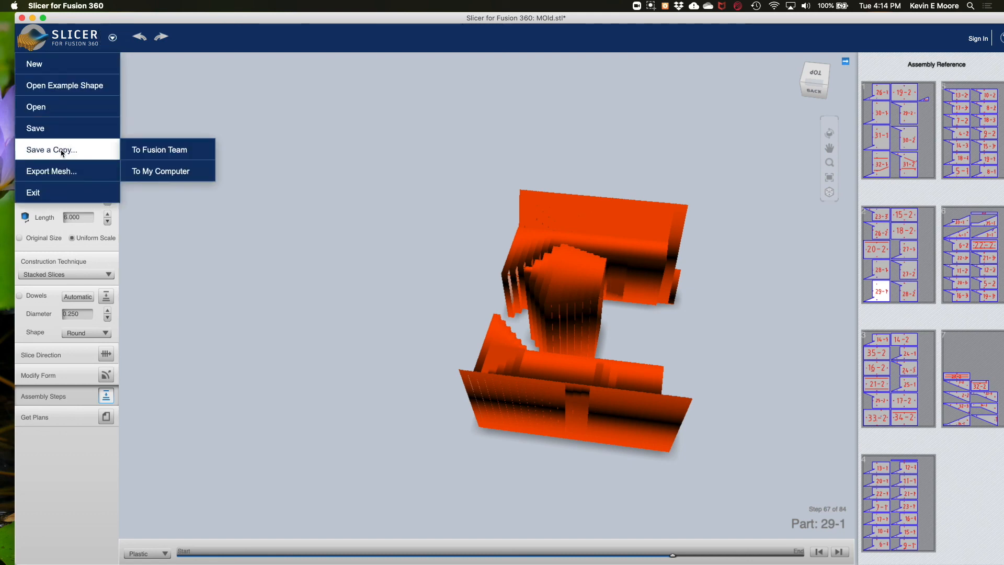
pyautogui.click(157, 171)
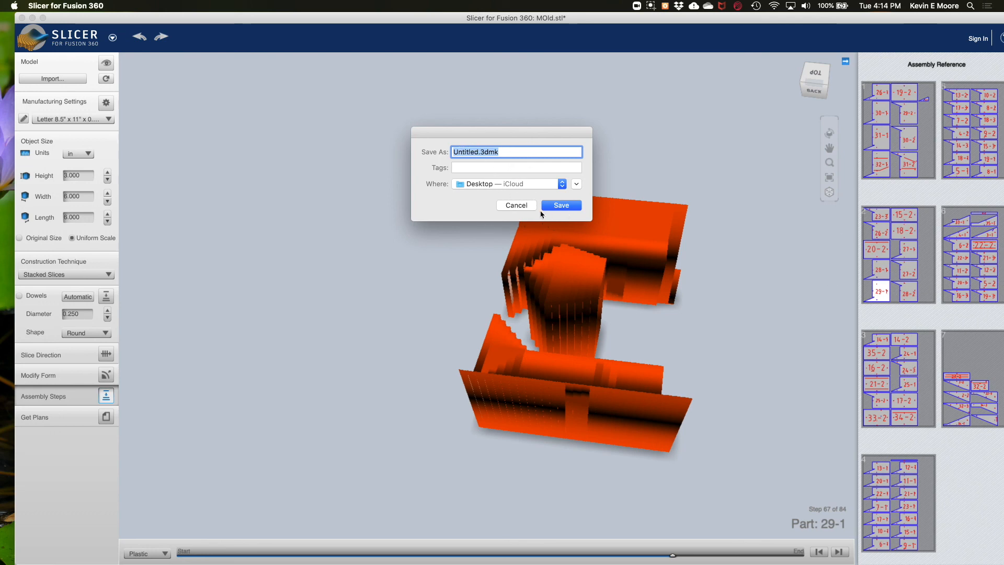
pyautogui.click(520, 205)
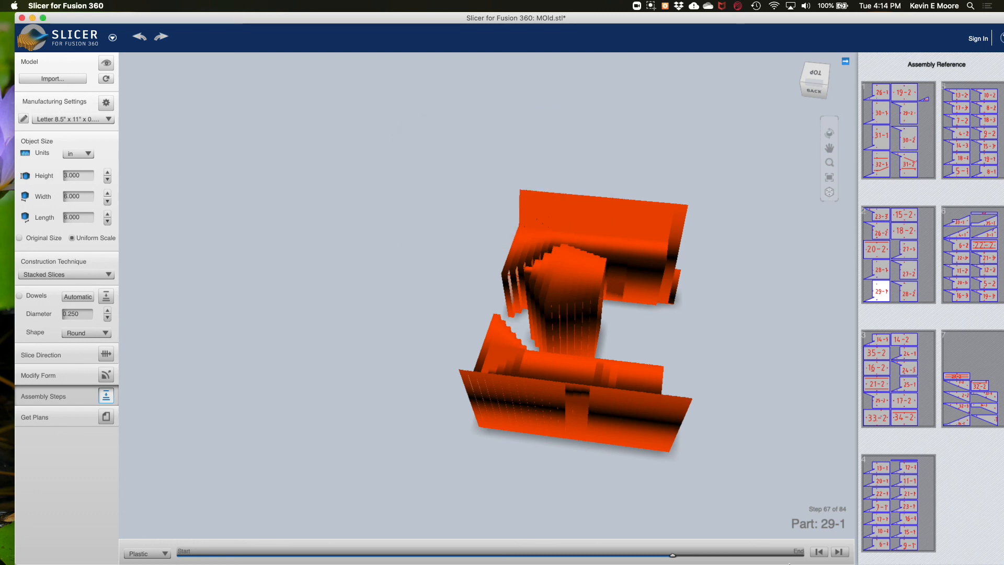
# Step: Scrub the assembly sequence back to step 1 and examine the first part
pyautogui.moveTo(673, 556); pyautogui.dragTo(428, 556)
pyautogui.moveTo(332, 547); pyautogui.dragTo(146, 547)
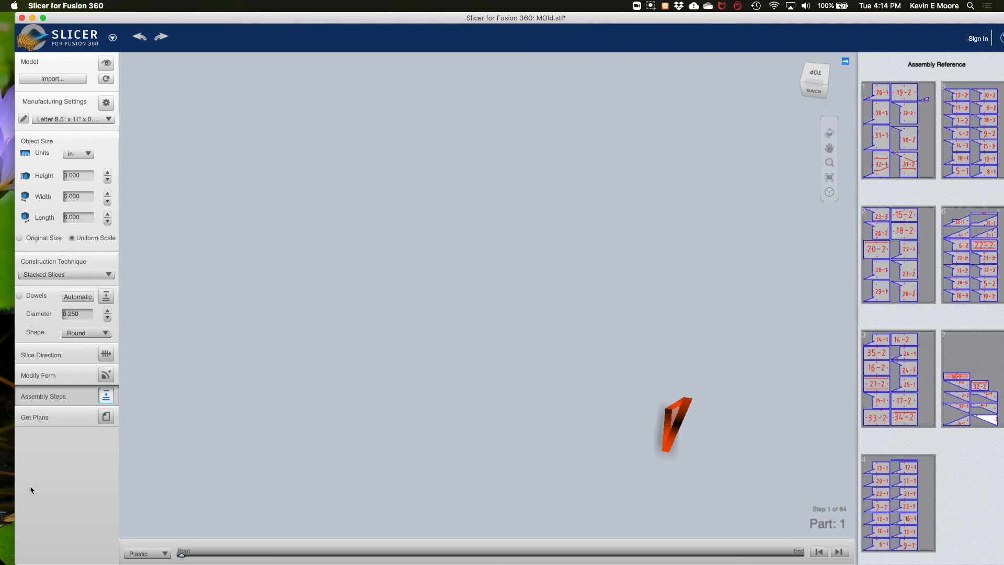
pyautogui.moveTo(604, 363); pyautogui.dragTo(587, 382)
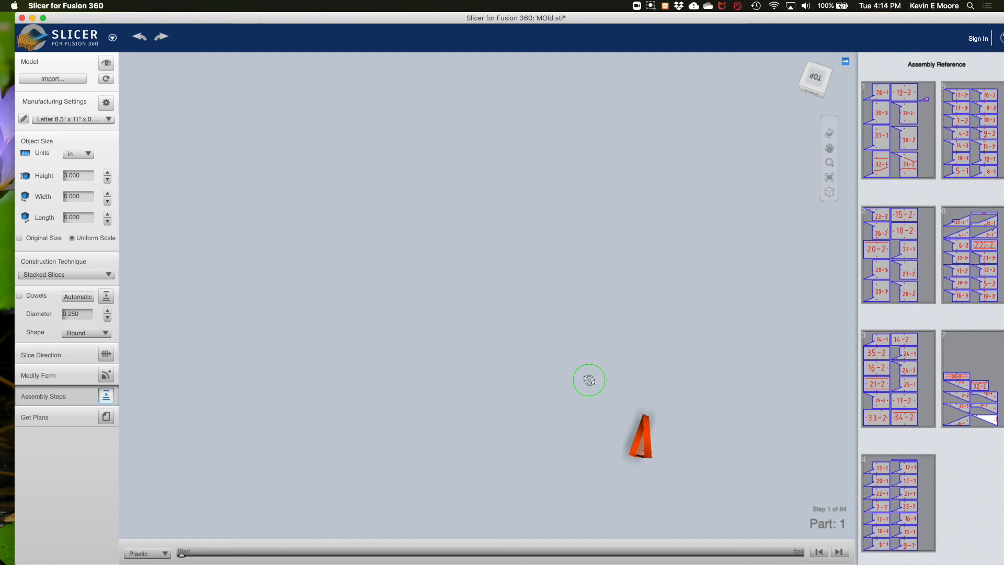
# Step: Generate the cutting plans for the sliced mold and export them to the computer as Untitled.pdf on the Desktop
pyautogui.click(110, 421)
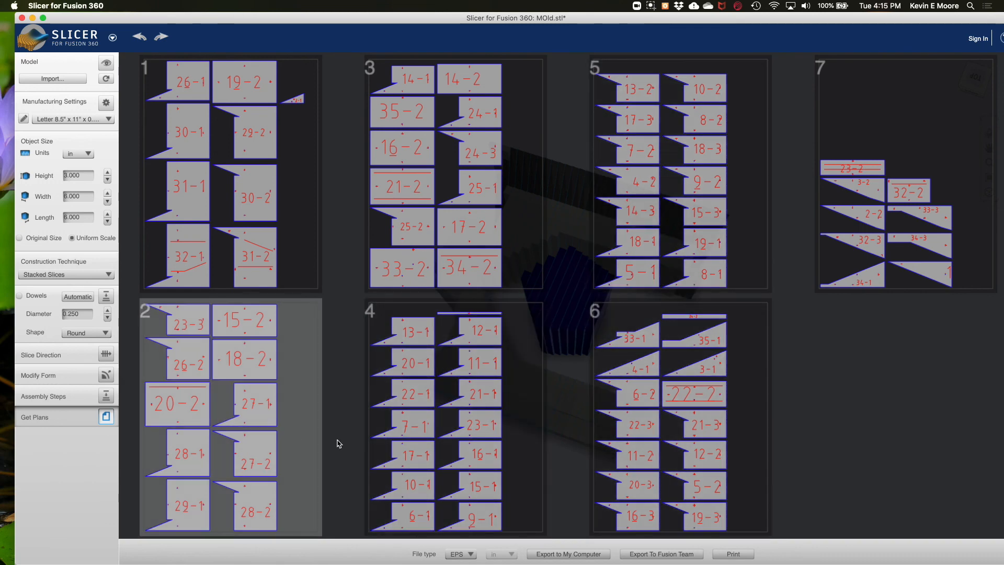
pyautogui.click(471, 556)
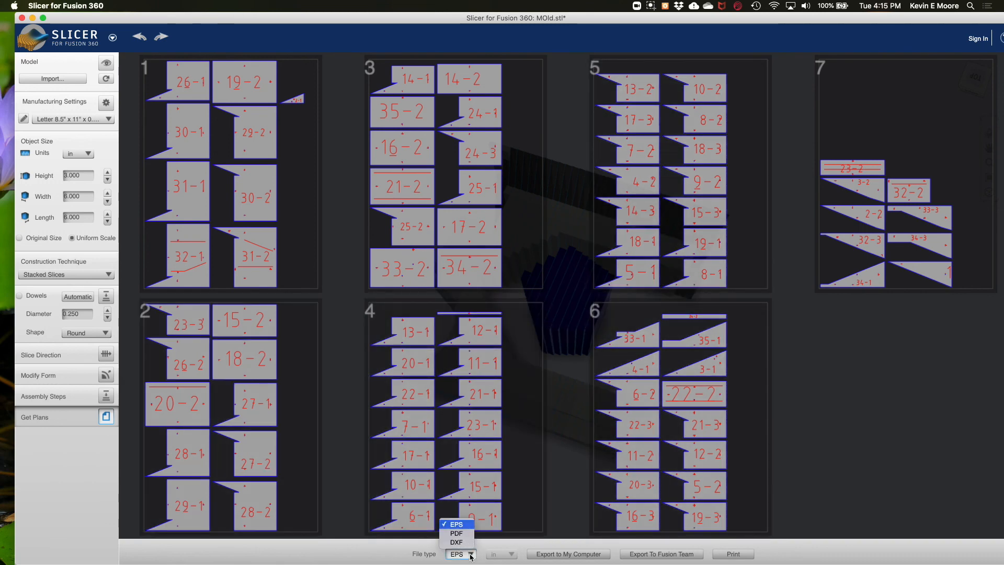
pyautogui.click(474, 537)
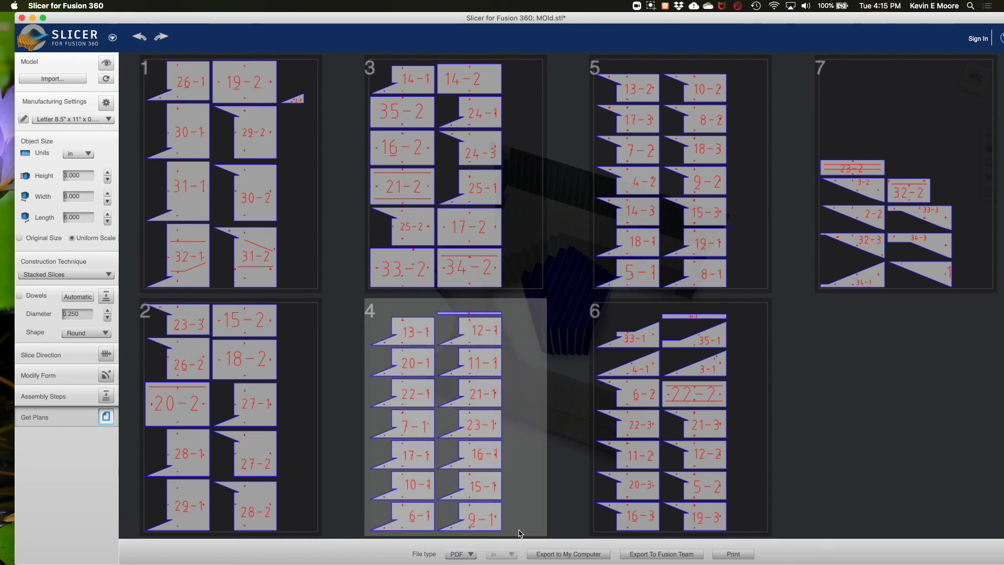
pyautogui.click(579, 556)
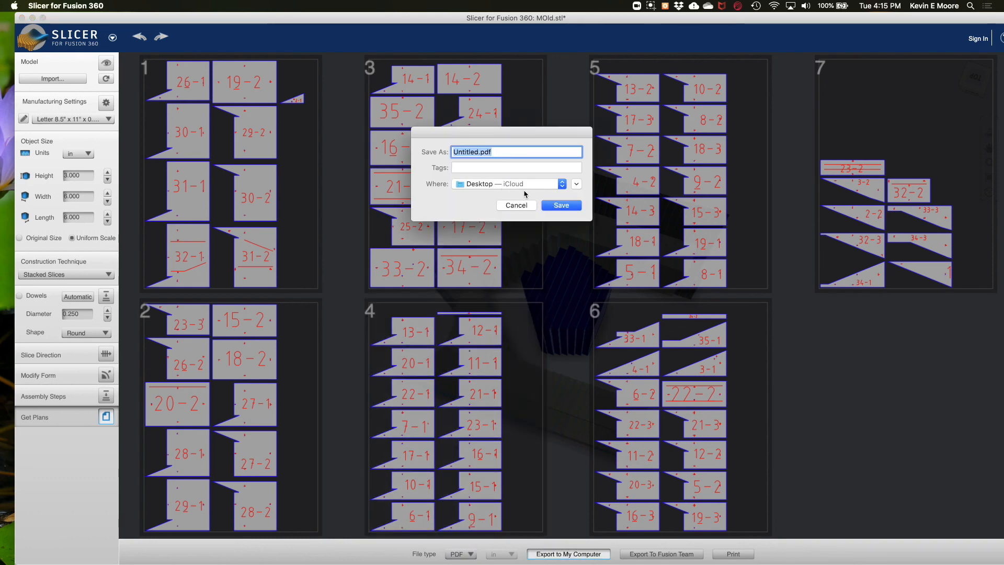
pyautogui.click(560, 205)
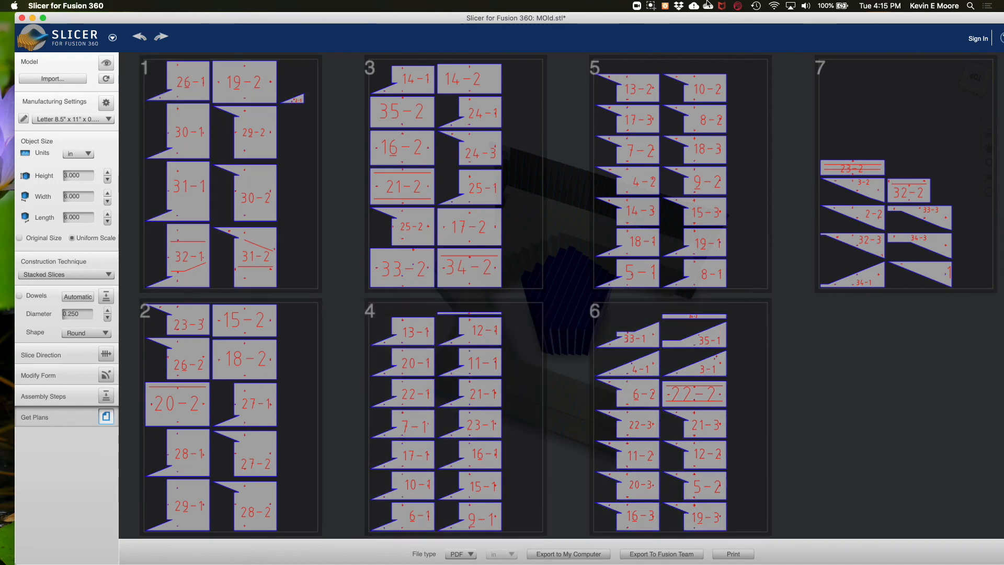
pyautogui.click(650, 6)
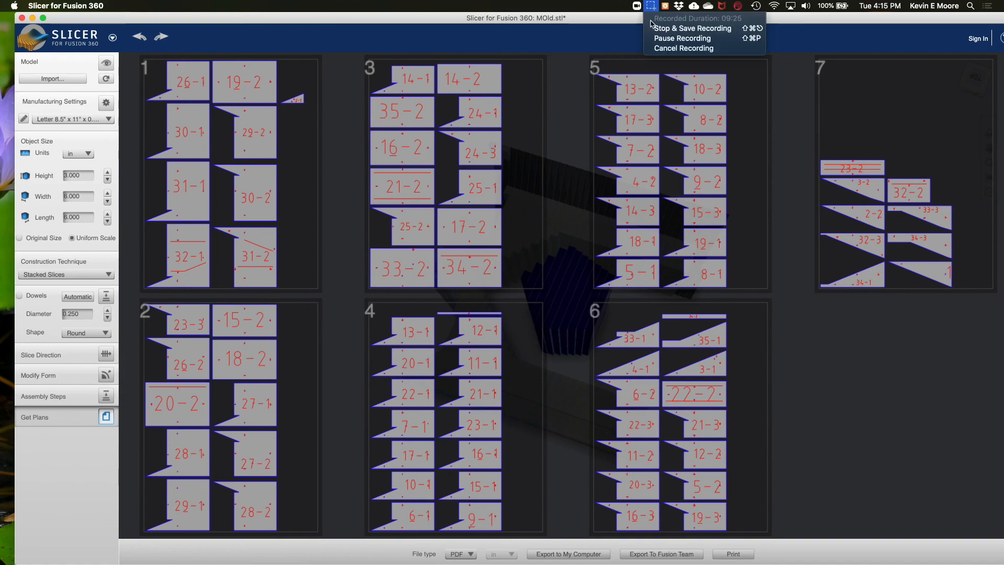